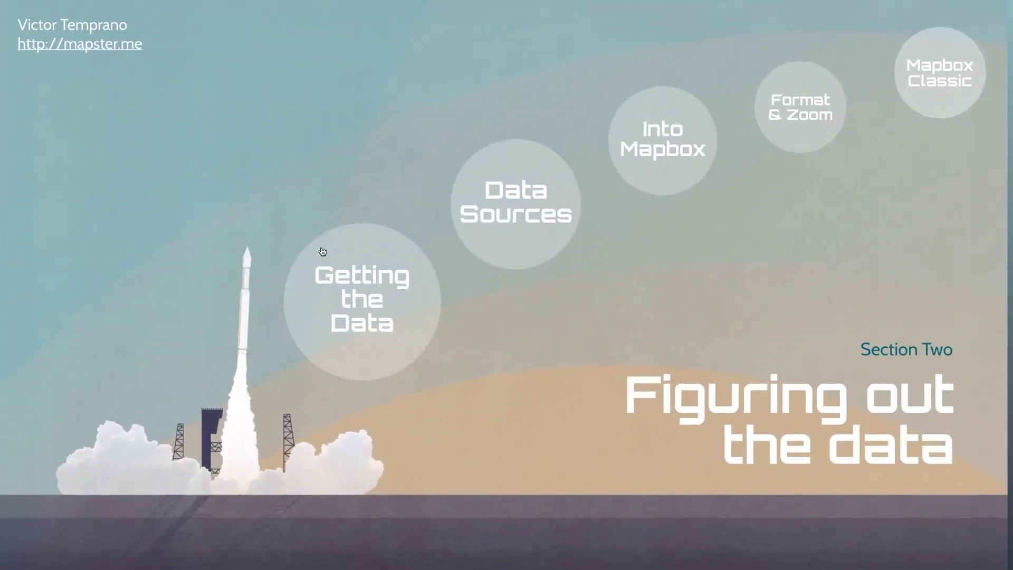
Step: Exit the full-screen presentation of 'Figuring out the data' in Prezi
{"action": "key", "text": "Escape"}
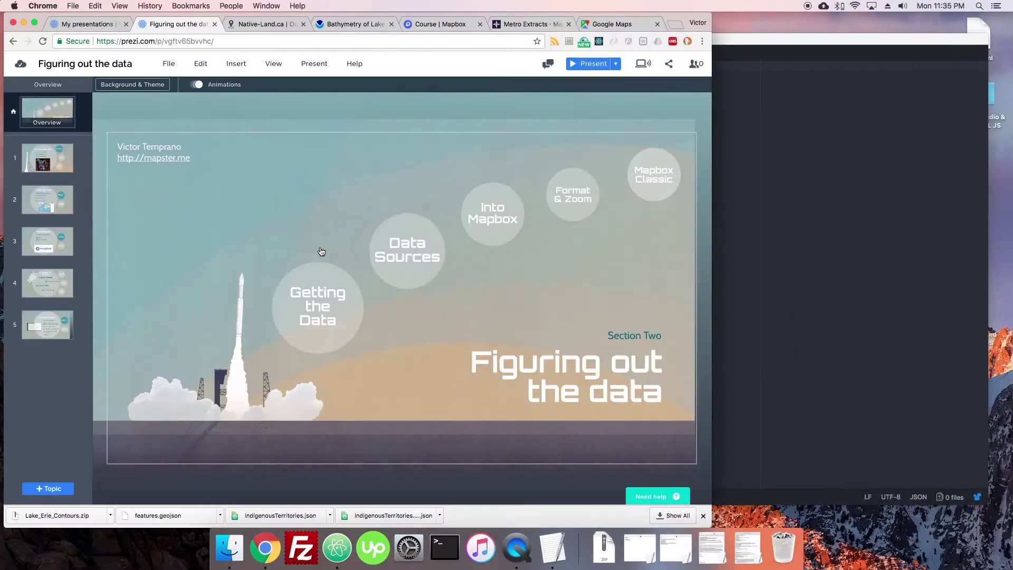
Step: Load the Territories JSON file from Native-Land.ca's About > API page
{"action": "left_click", "coordinate": [261, 23]}
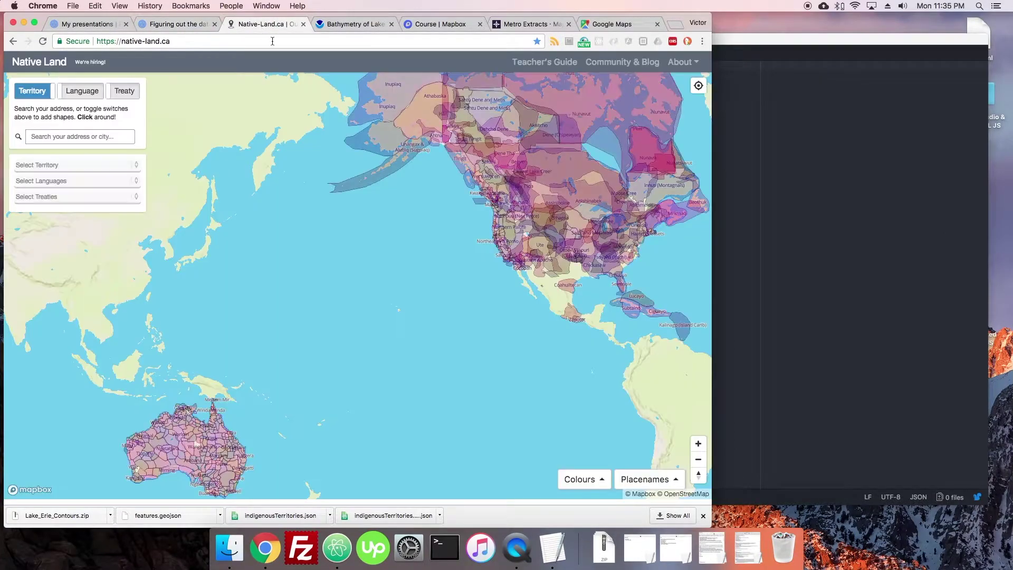
{"action": "left_click", "coordinate": [681, 63]}
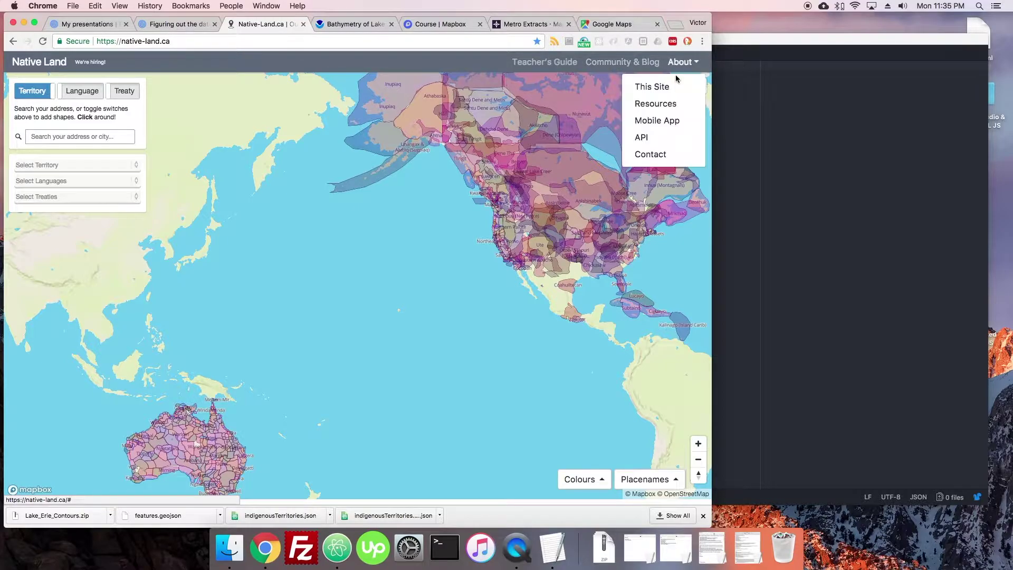
{"action": "left_click", "coordinate": [666, 136]}
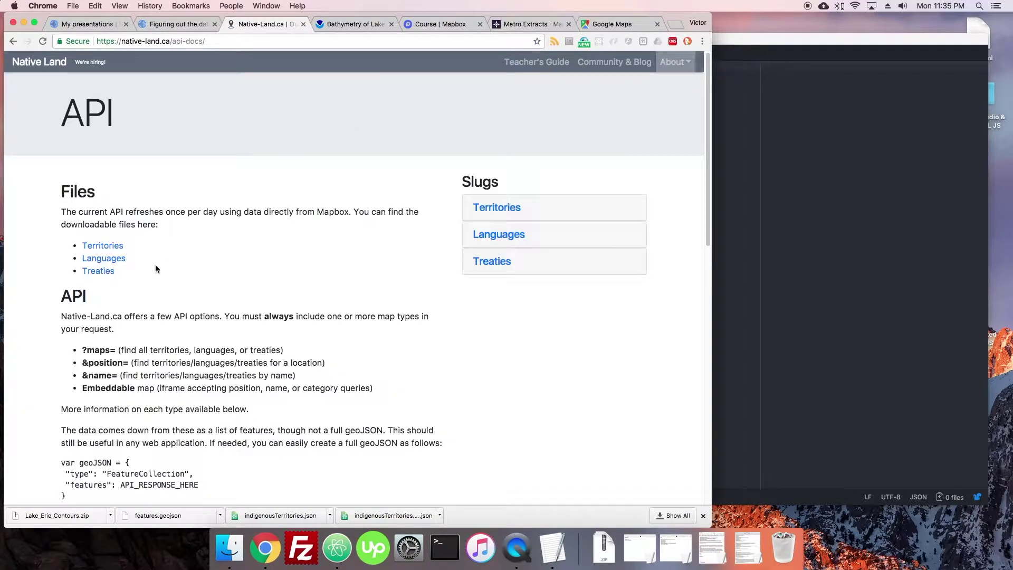
{"action": "left_click", "coordinate": [117, 246]}
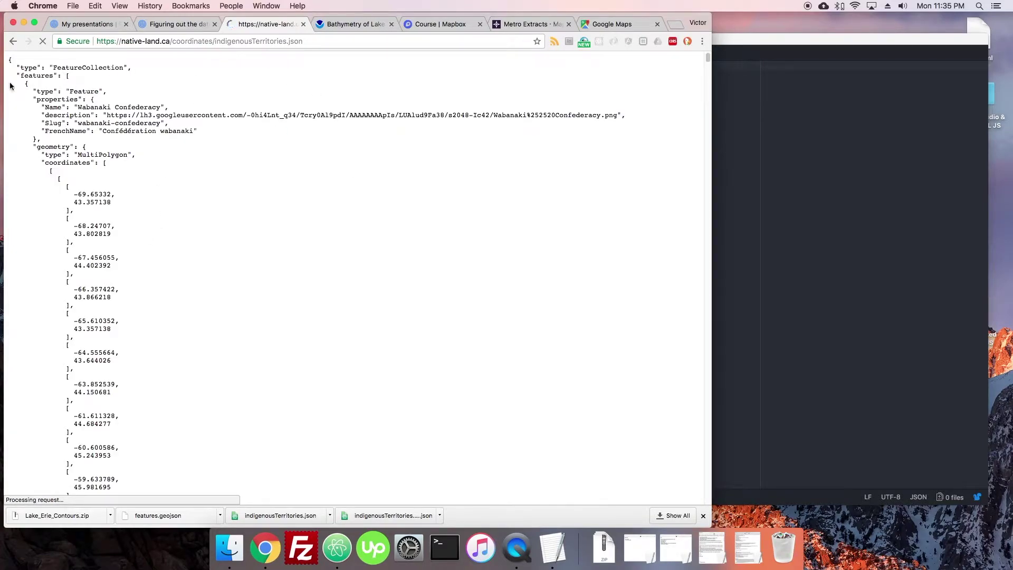
Step: Format the Territories JSON as a collapsible tree and select the entire document
{"action": "left_click_drag", "start_coordinate": [12, 64], "coordinate": [113, 204]}
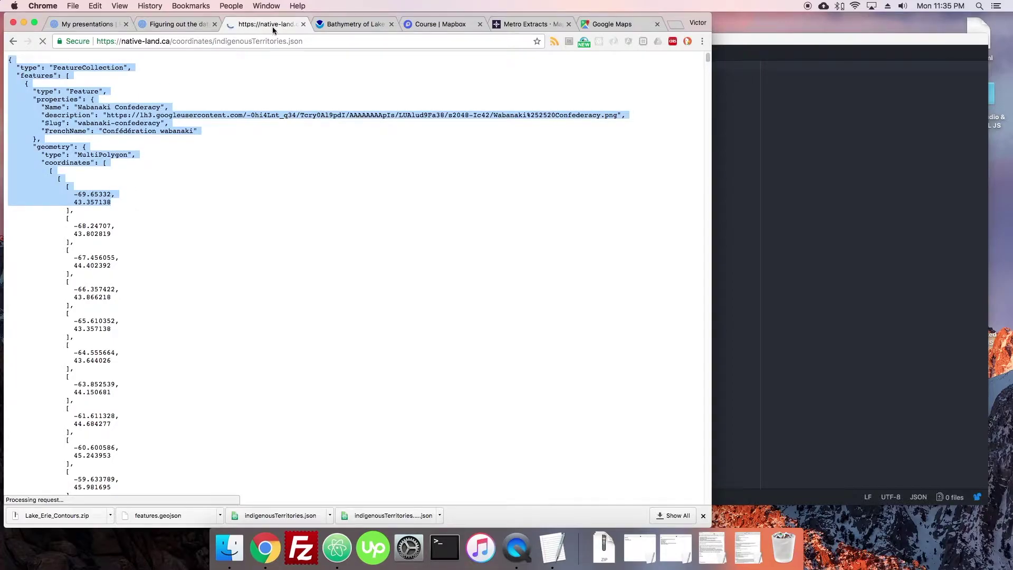
{"action": "left_click", "coordinate": [150, 89]}
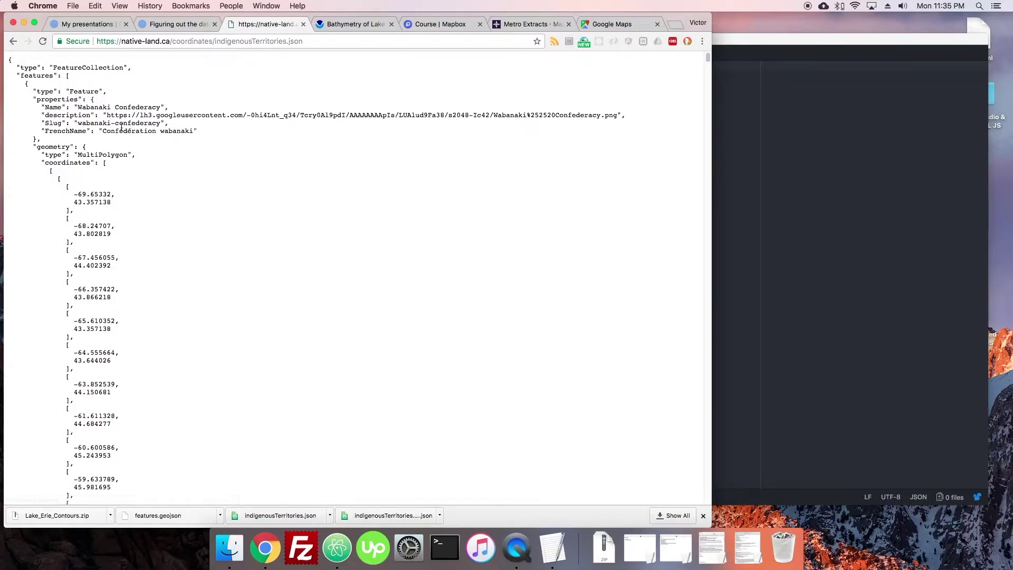
{"action": "left_click_drag", "start_coordinate": [99, 67], "coordinate": [161, 130]}
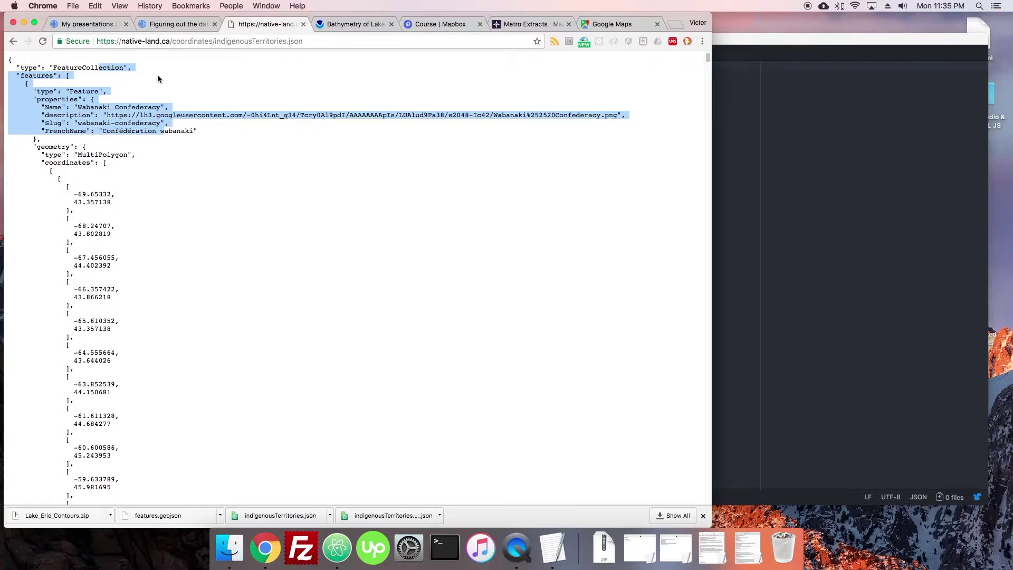
{"action": "key", "text": "super+r"}
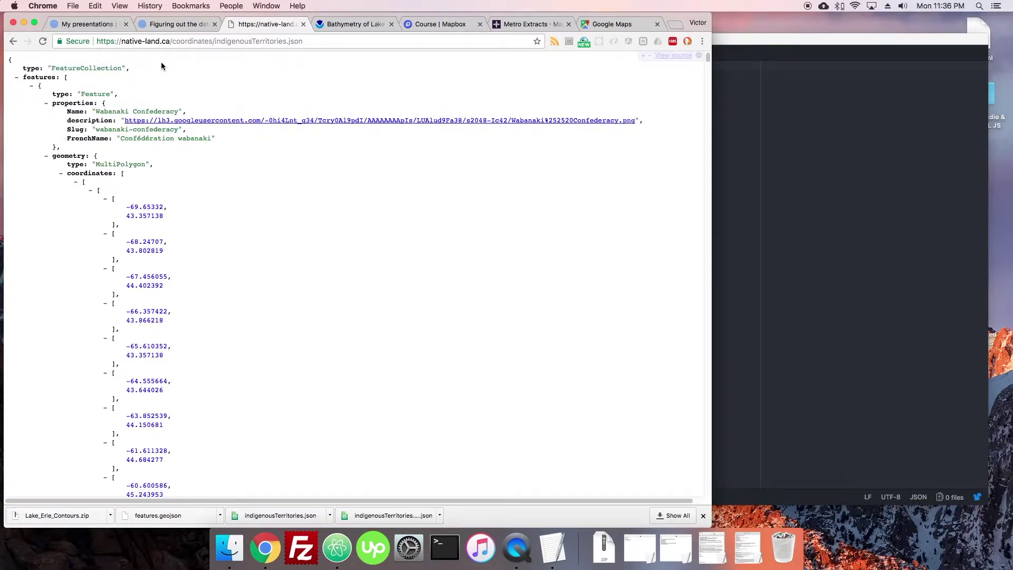
{"action": "key", "text": "super+a"}
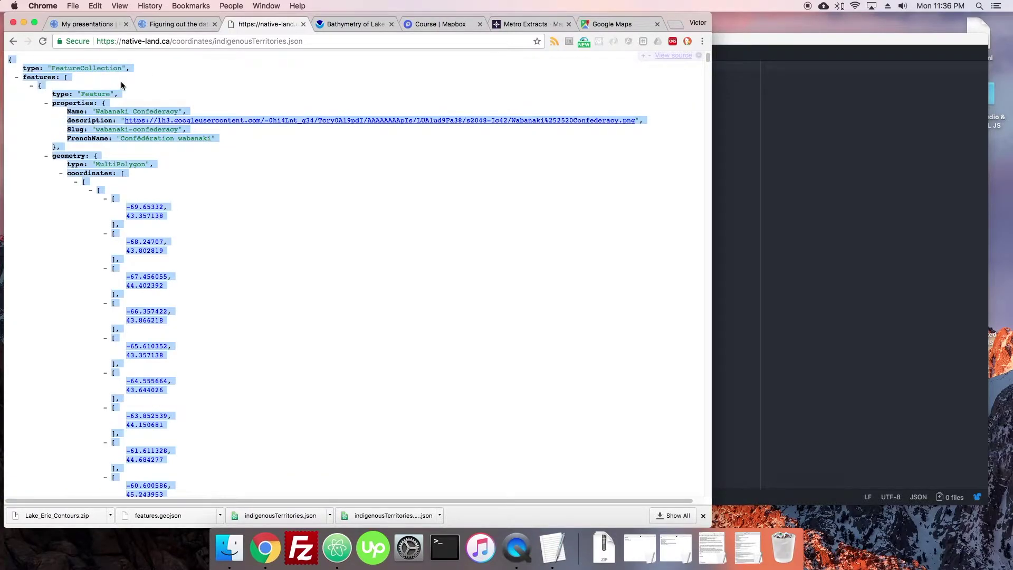
{"action": "left_click", "coordinate": [774, 76]}
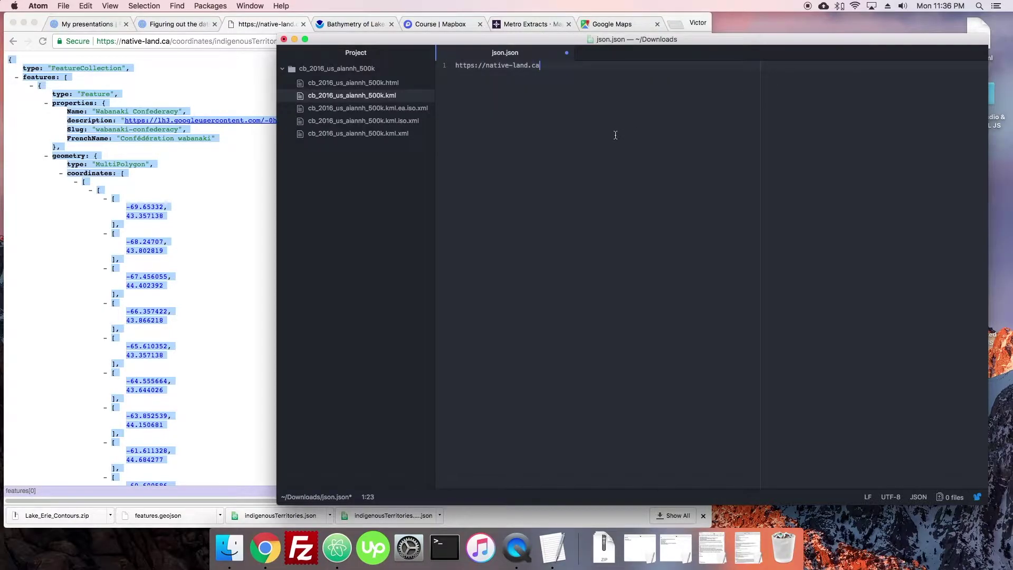
Step: Replace the URL line in json.json with the pasted territories JSON and save it
{"action": "key", "text": "super+a"}
{"action": "key", "text": "super+v"}
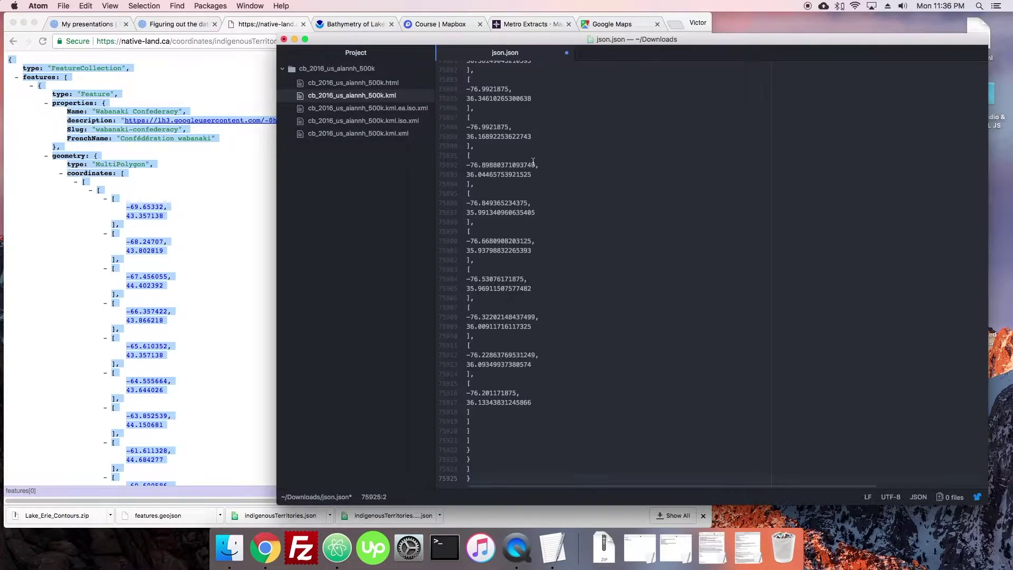
{"action": "scroll", "coordinate": [527, 171], "scroll_direction": "up", "scroll_amount": 5}
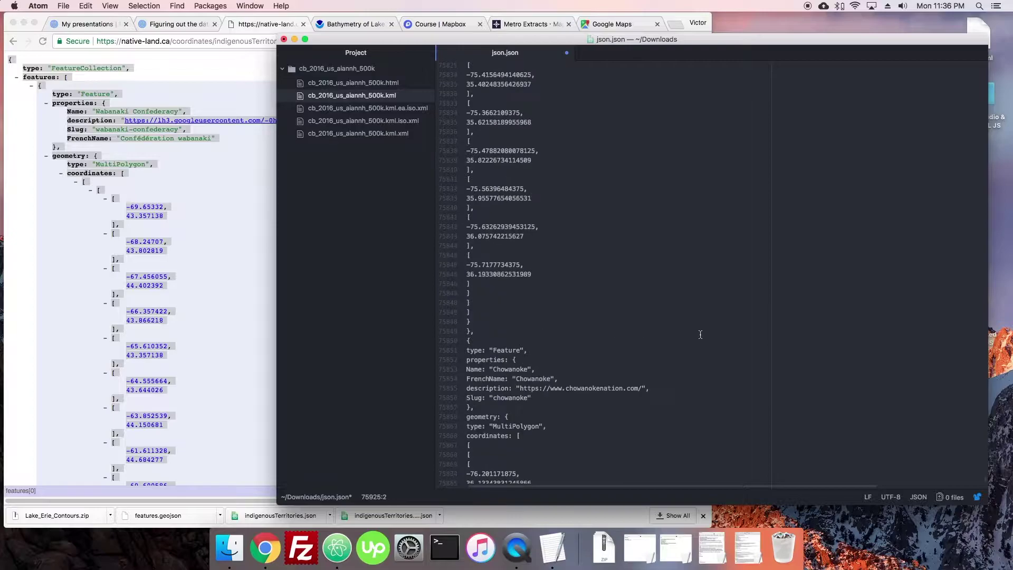
{"action": "scroll", "coordinate": [689, 330], "scroll_direction": "down", "scroll_amount": 8}
{"action": "scroll", "coordinate": [686, 332], "scroll_direction": "down", "scroll_amount": 10}
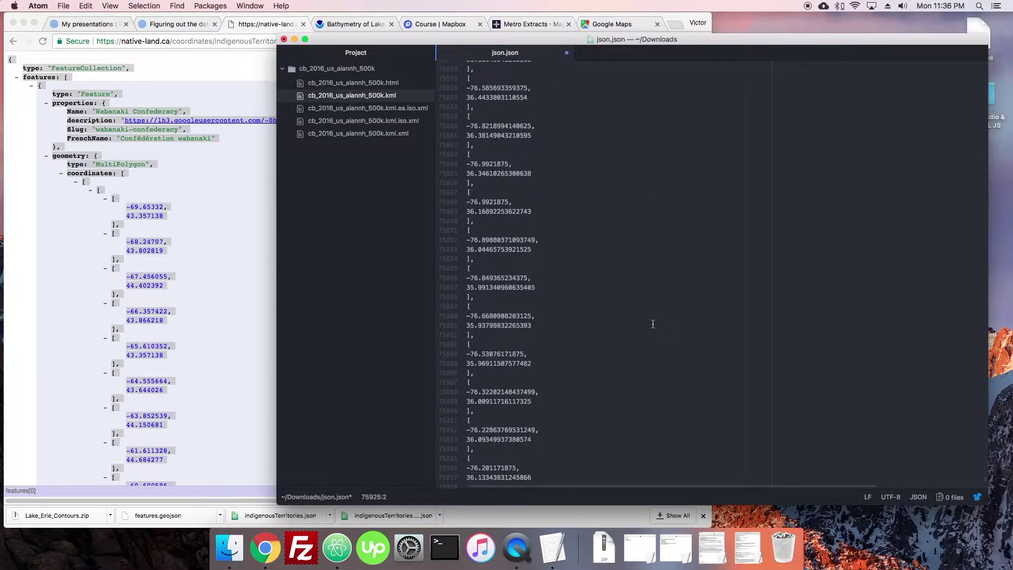
{"action": "key", "text": "super+s"}
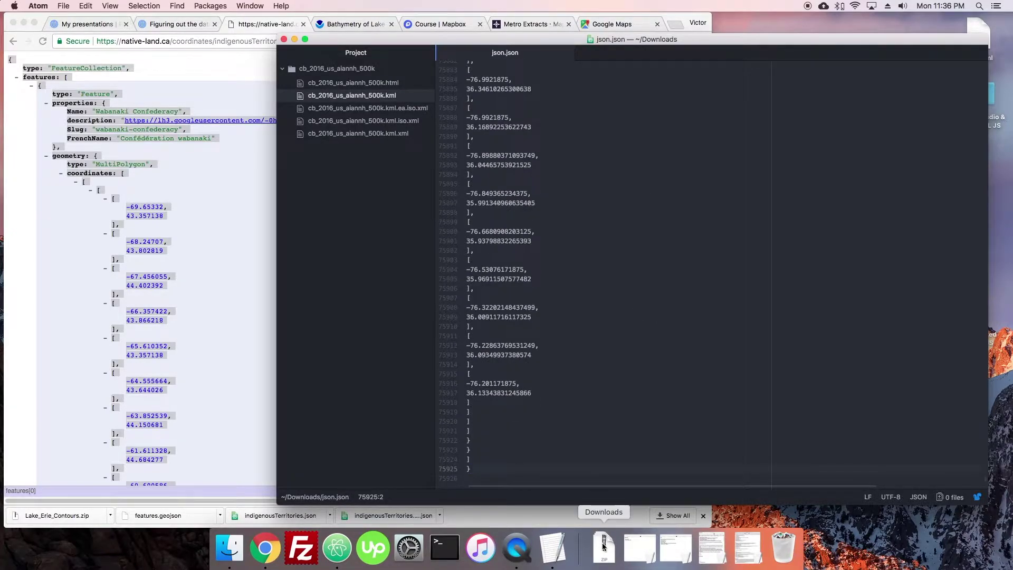
Step: Open and close the downloaded files grid, then return to the browser
{"action": "left_click", "coordinate": [604, 545]}
{"action": "left_click", "coordinate": [604, 546]}
{"action": "left_click", "coordinate": [604, 546]}
{"action": "left_click", "coordinate": [722, 71]}
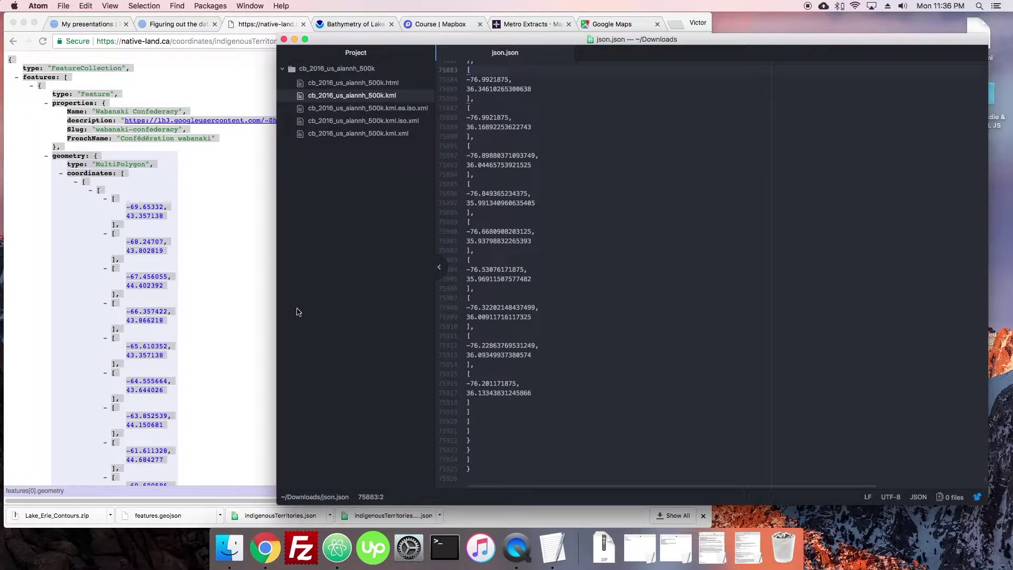
{"action": "left_click", "coordinate": [116, 91]}
Step: Open geojson.io from the 'geojson' address bar suggestions
{"action": "left_click", "coordinate": [612, 24]}
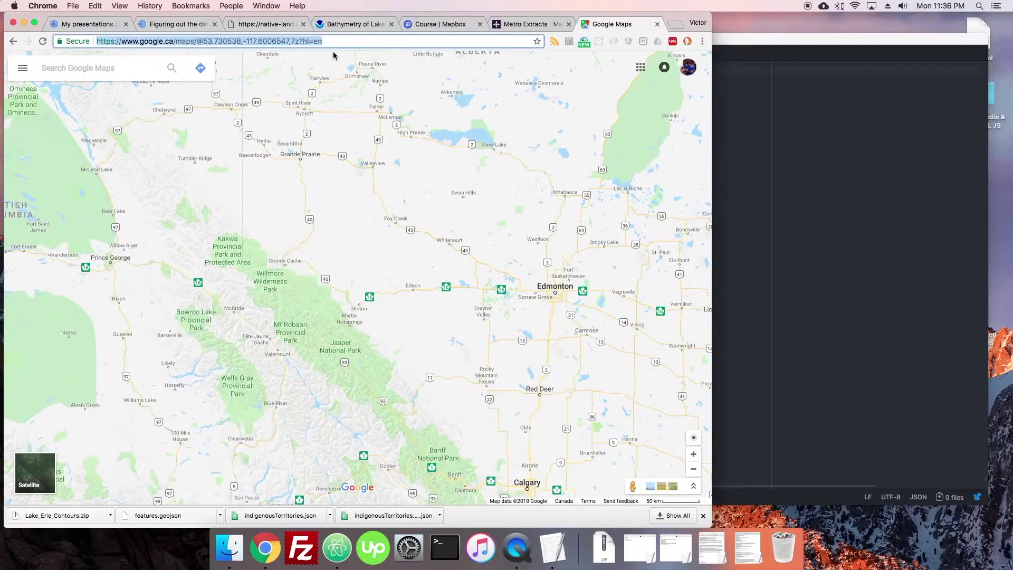
{"action": "type", "text": "geojson.io"}
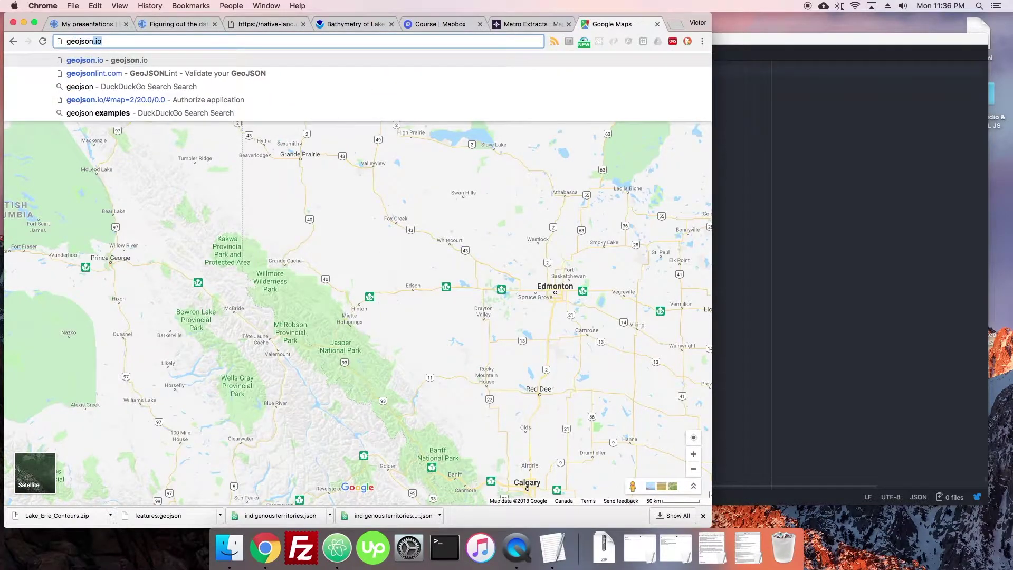
{"action": "key", "text": "Down"}
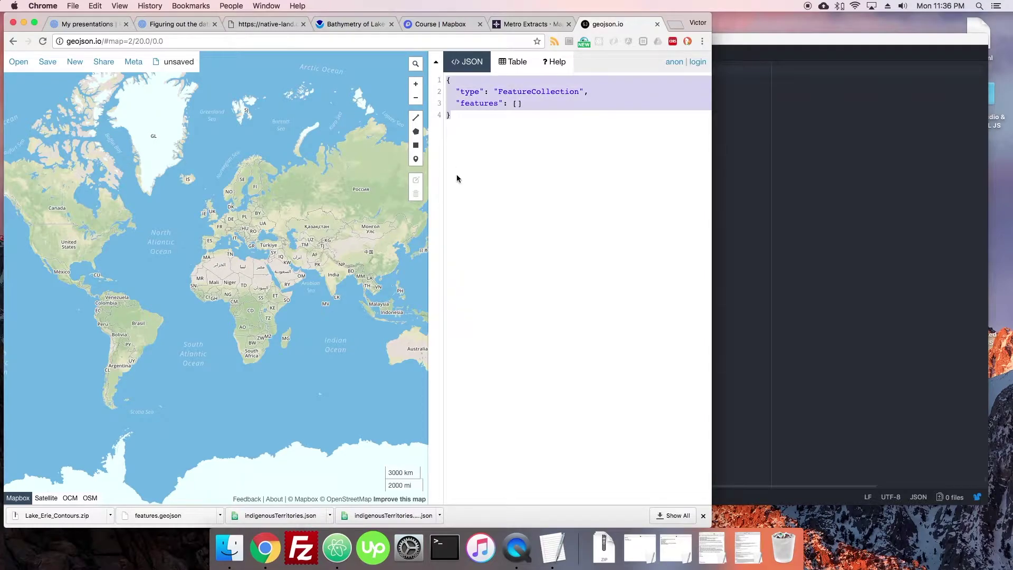
{"action": "left_click", "coordinate": [911, 123]}
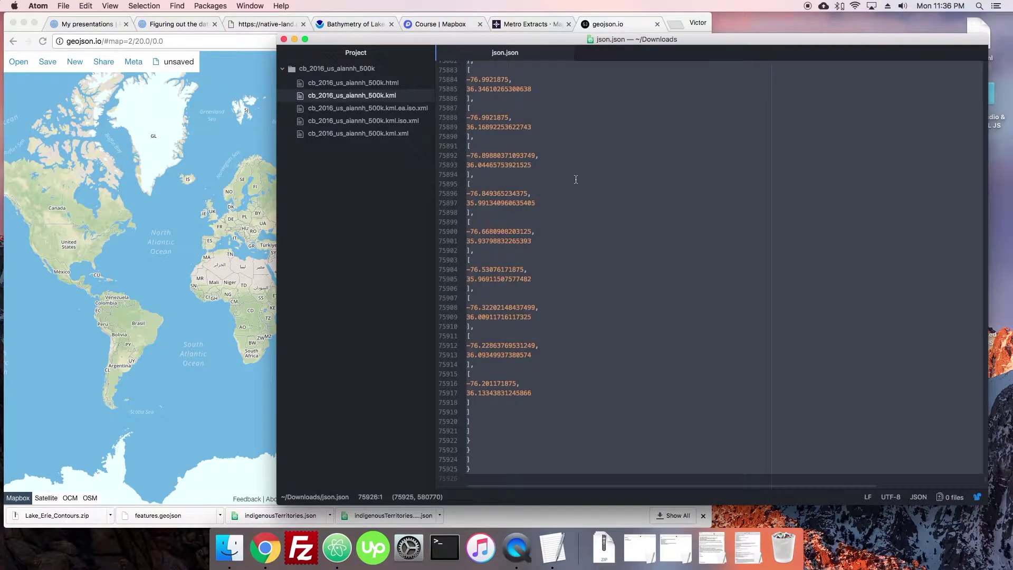
{"action": "key", "text": "super+Tab"}
{"action": "left_click", "coordinate": [486, 166]}
Step: Replace geojson.io's placeholder FeatureCollection with the copied territories JSON
{"action": "key", "text": "super+a"}
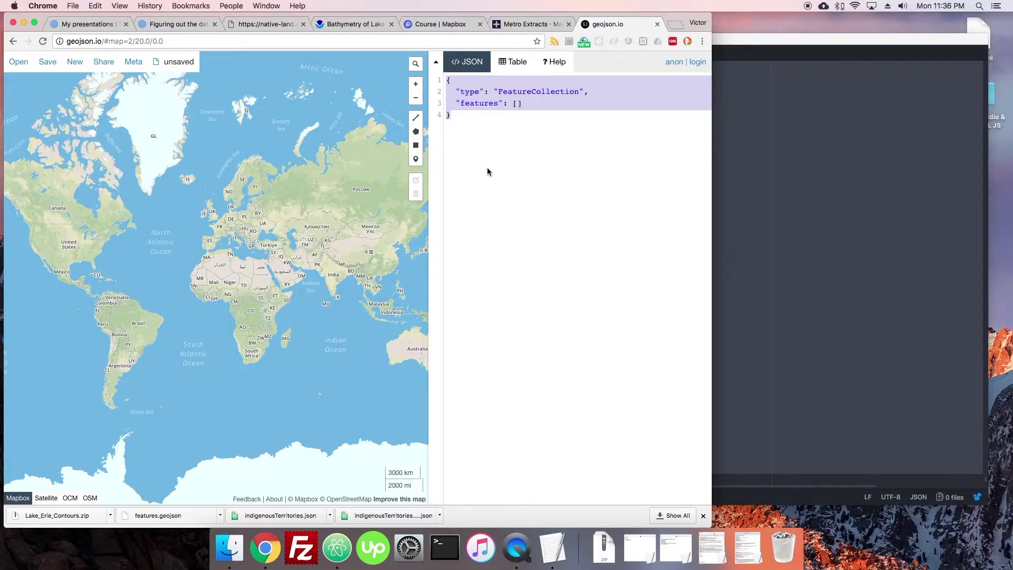
{"action": "key", "text": "super+v"}
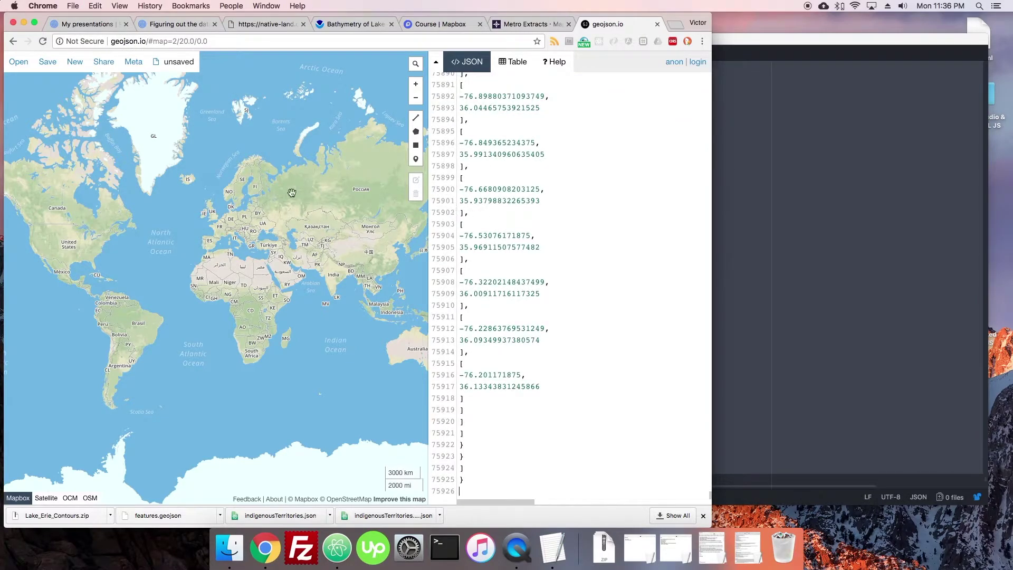
{"action": "left_click_drag", "start_coordinate": [246, 222], "coordinate": [264, 226]}
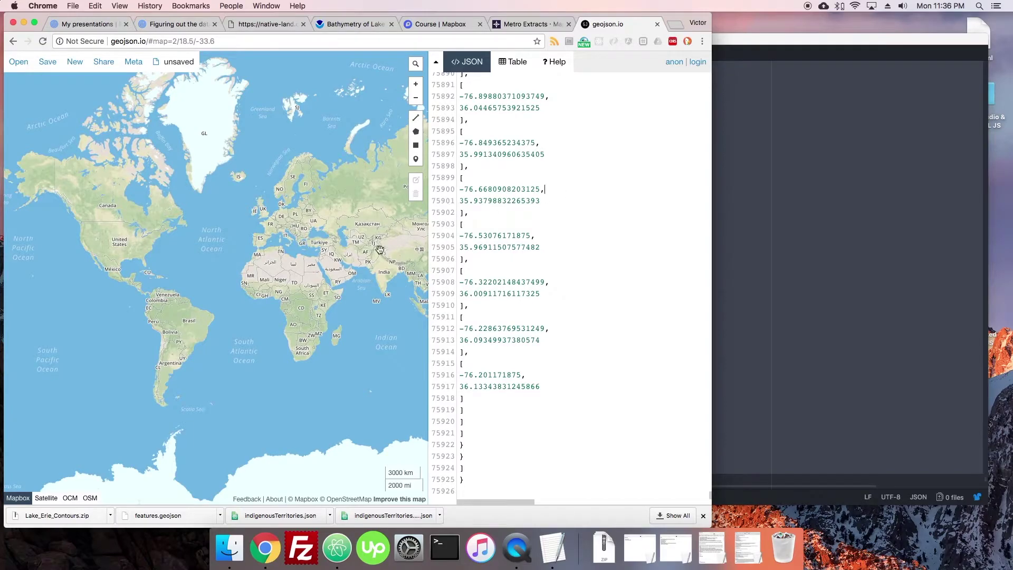
Step: Upload json.json from Downloads as a new Mapbox Studio dataset and read its line-1 parse error
{"action": "left_click", "coordinate": [443, 23]}
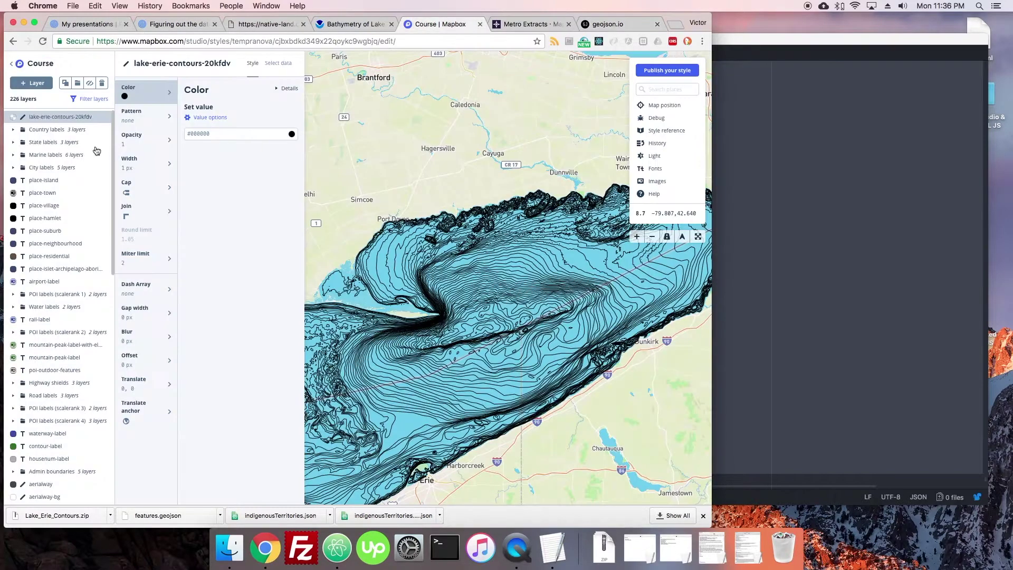
{"action": "left_click", "coordinate": [28, 64]}
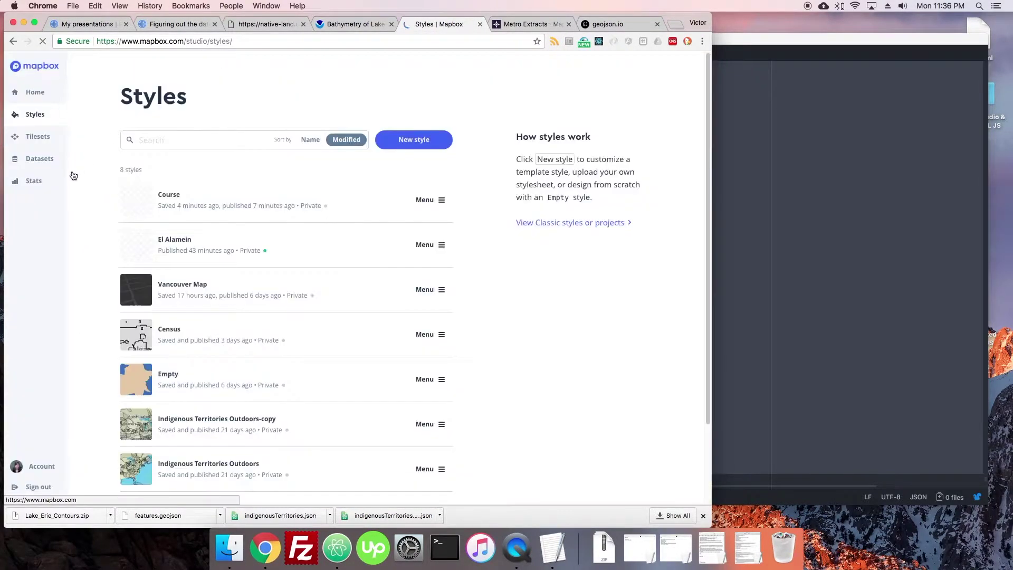
{"action": "left_click", "coordinate": [40, 156]}
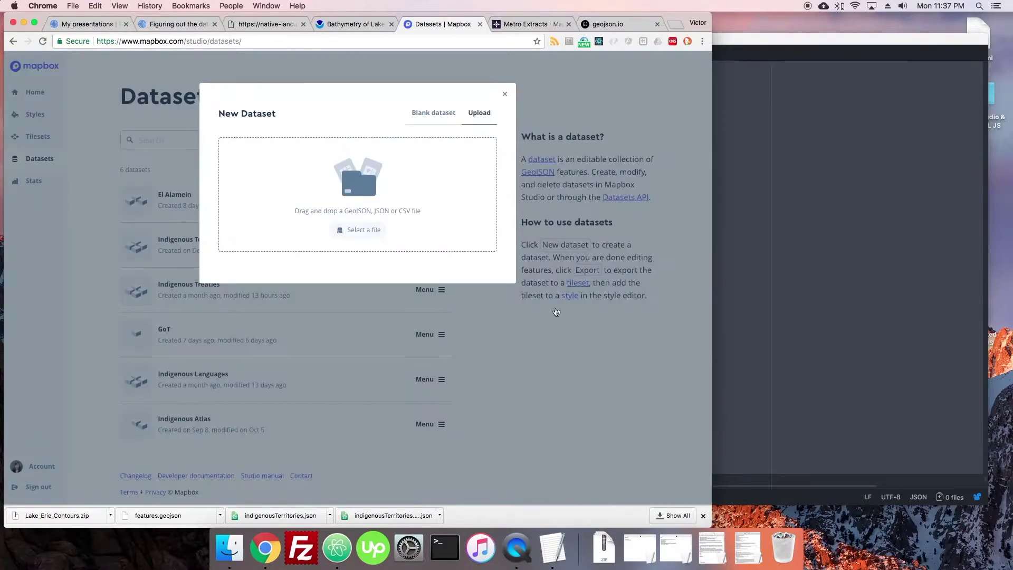
{"action": "left_click", "coordinate": [612, 535]}
{"action": "left_click_drag", "start_coordinate": [411, 126], "coordinate": [358, 176]}
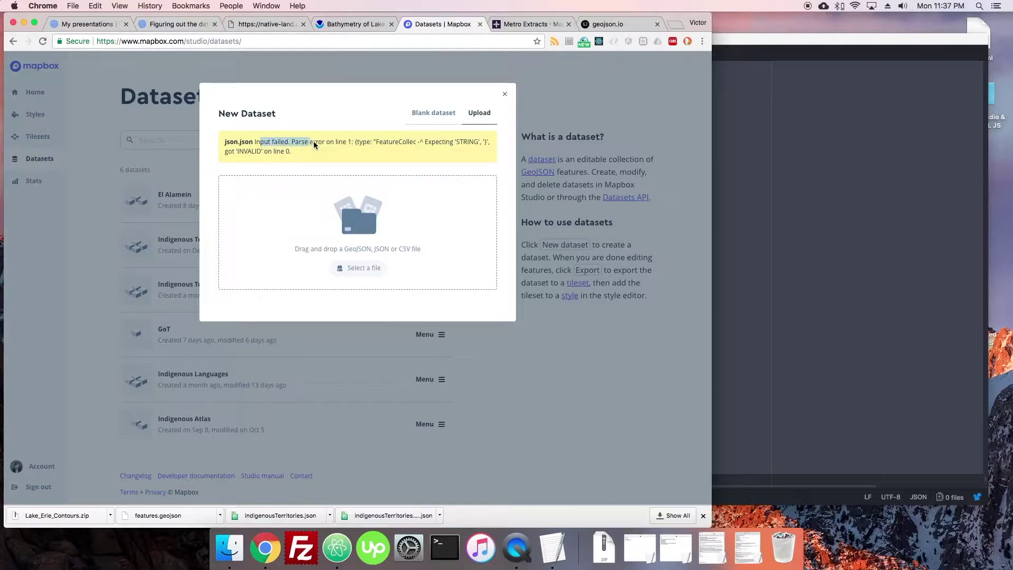
{"action": "left_click_drag", "start_coordinate": [386, 141], "coordinate": [440, 142]}
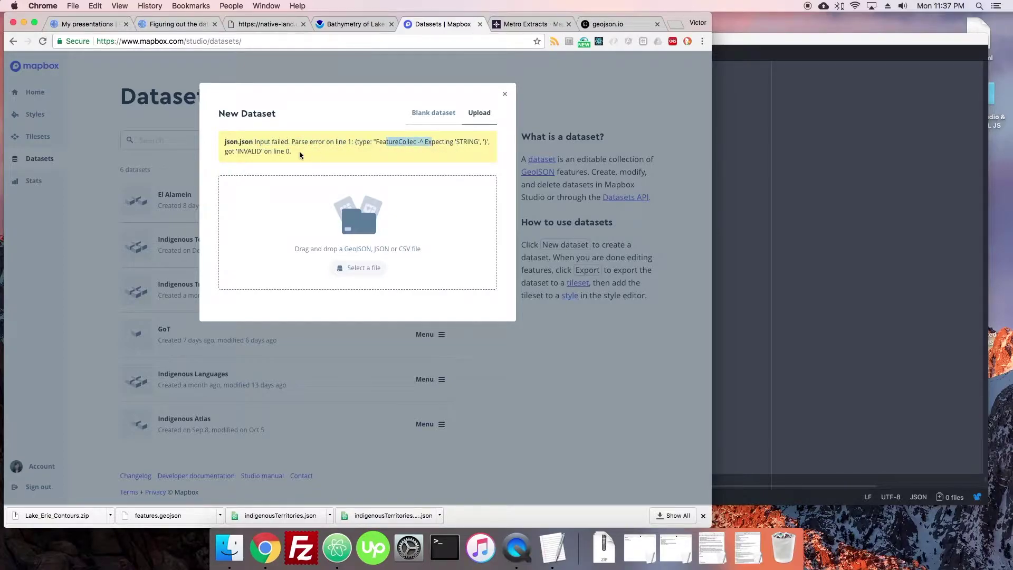
{"action": "left_click_drag", "start_coordinate": [299, 151], "coordinate": [258, 153]}
{"action": "left_click", "coordinate": [801, 227]}
Step: Return to the top of json.json and place the caret on line 2's type key
{"action": "scroll", "coordinate": [910, 332], "scroll_direction": "up", "scroll_amount": 6}
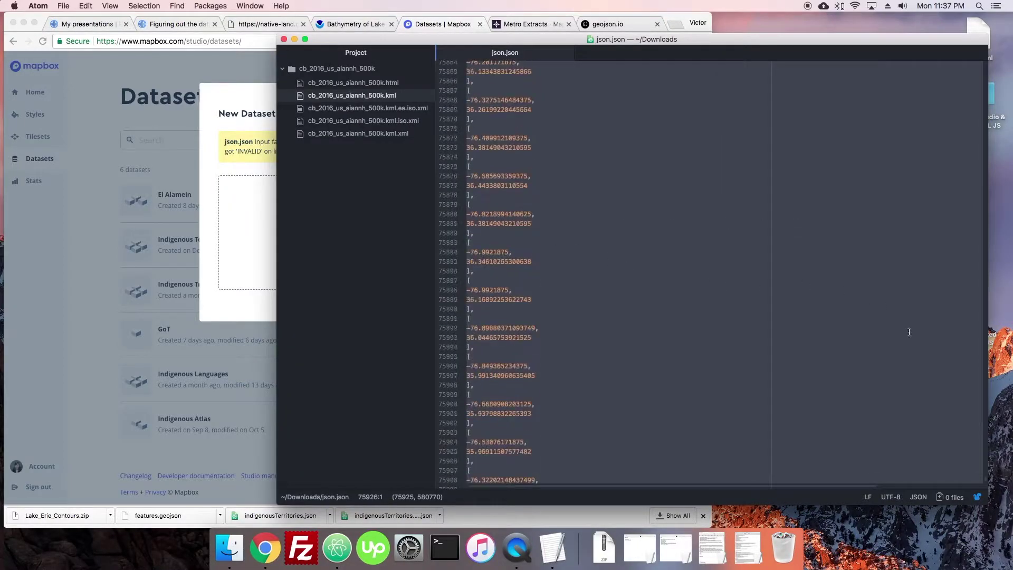
{"action": "left_click", "coordinate": [867, 283]}
{"action": "scroll", "coordinate": [867, 282], "scroll_direction": "up", "scroll_amount": 8}
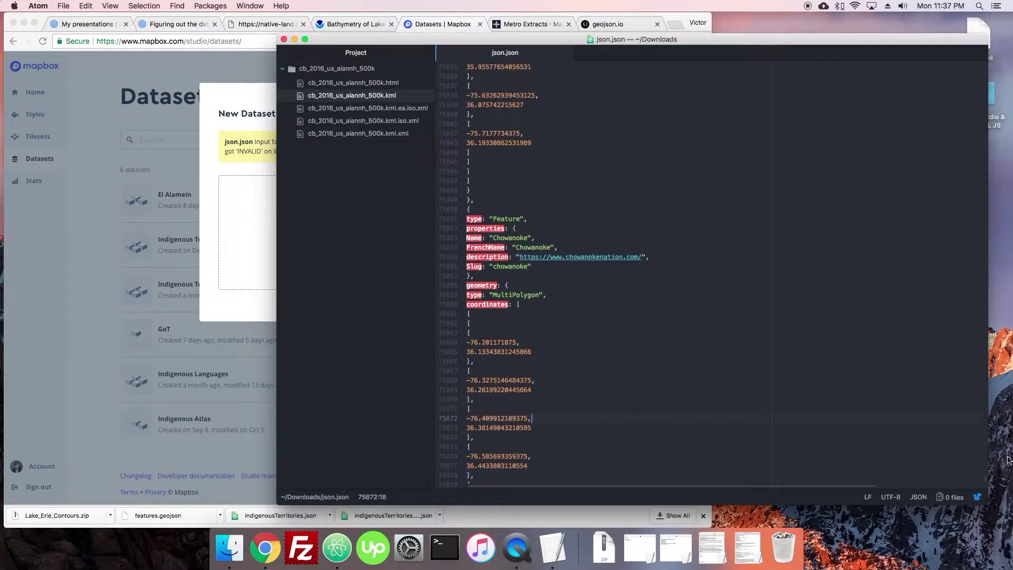
{"action": "left_click_drag", "start_coordinate": [989, 481], "coordinate": [928, 63]}
{"action": "key", "text": "super+Up"}
{"action": "key", "text": "shift+Down"}
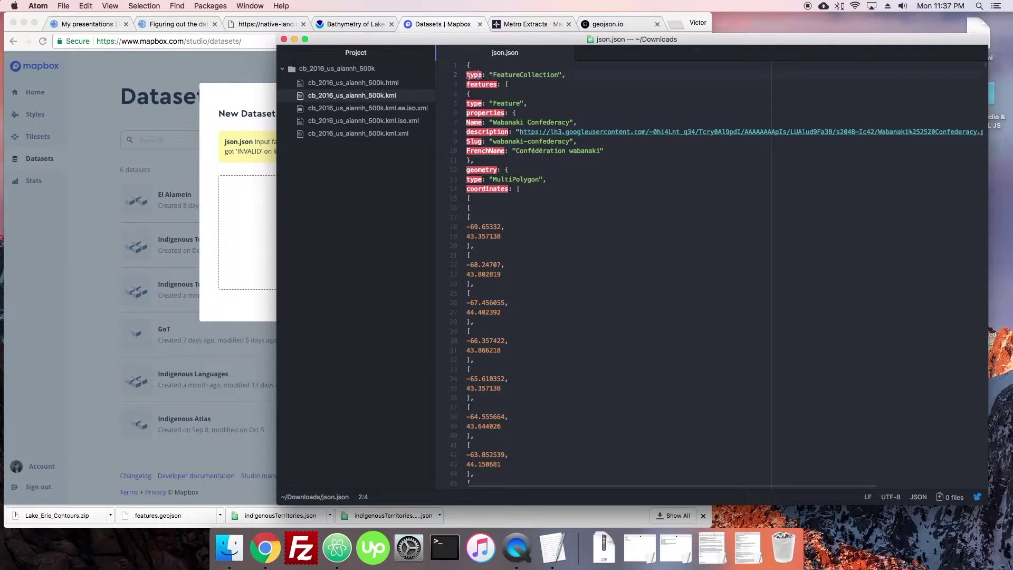
{"action": "left_click", "coordinate": [485, 85]}
{"action": "left_click_drag", "start_coordinate": [501, 203], "coordinate": [452, 83]}
{"action": "left_click", "coordinate": [497, 93]}
Step: Wrap the type, features, type and properties keys on lines 2–6 in double quotes
{"action": "type", "text": "\""}
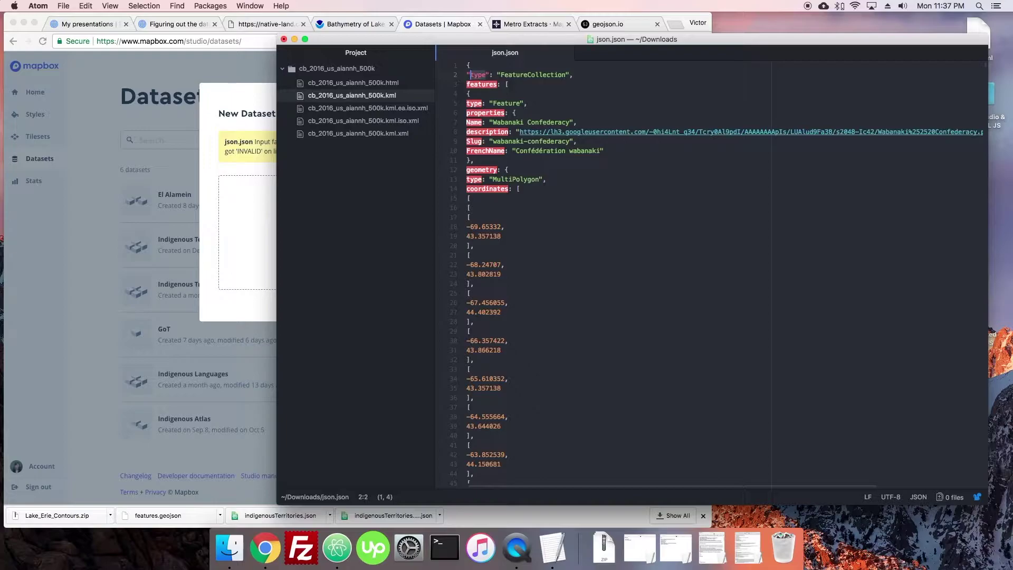
{"action": "double_click", "coordinate": [487, 85]}
{"action": "type", "text": "\""}
{"action": "double_click", "coordinate": [476, 103]}
{"action": "type", "text": "\""}
{"action": "double_click", "coordinate": [478, 113]}
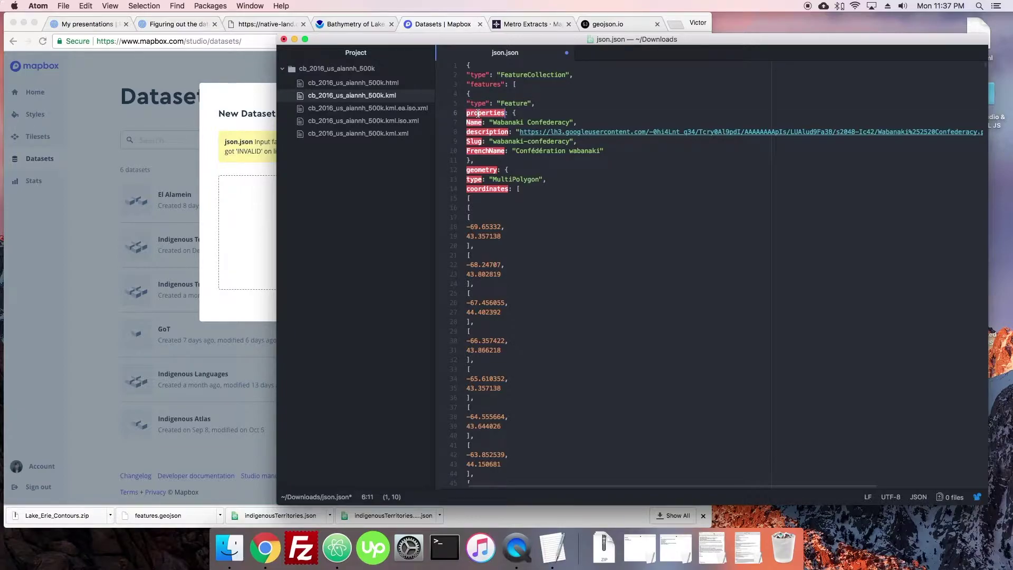
{"action": "type", "text": "\""}
{"action": "double_click", "coordinate": [473, 122]}
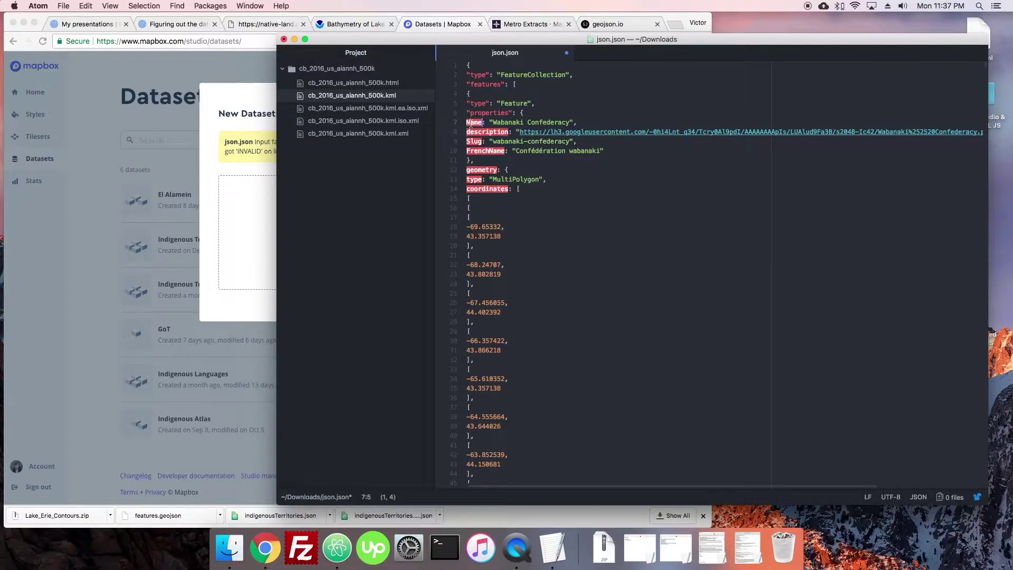
{"action": "scroll", "coordinate": [559, 309], "scroll_direction": "down", "scroll_amount": 10}
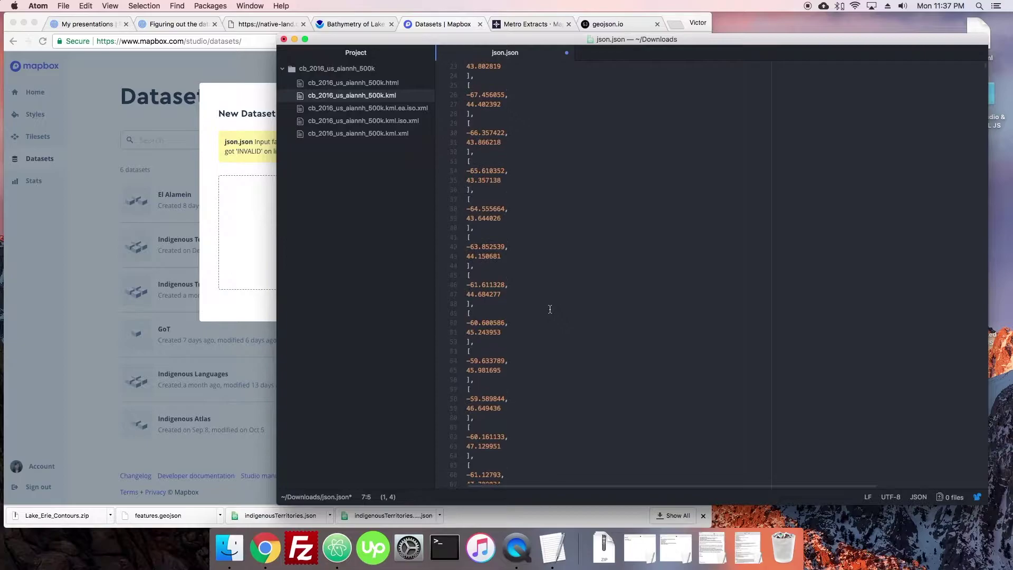
{"action": "scroll", "coordinate": [550, 309], "scroll_direction": "up", "scroll_amount": 10}
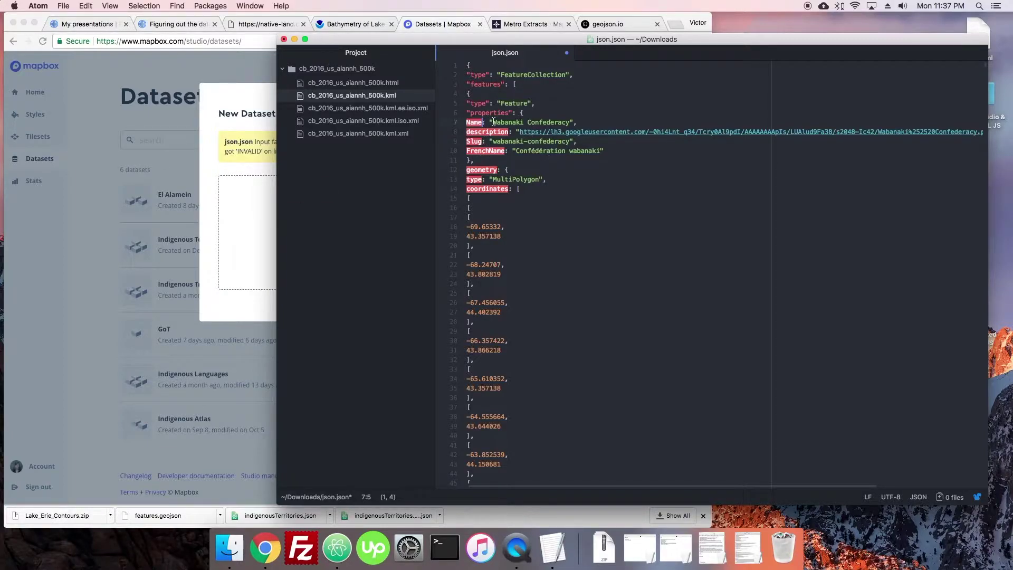
{"action": "key", "text": "Up"}
{"action": "key", "text": "Up"}
{"action": "key", "text": "Up"}
{"action": "key", "text": "Up"}
Step: Pan the geojson.io world map and inspect coordinates, finding no territory shape drawn
{"action": "left_click", "coordinate": [222, 153]}
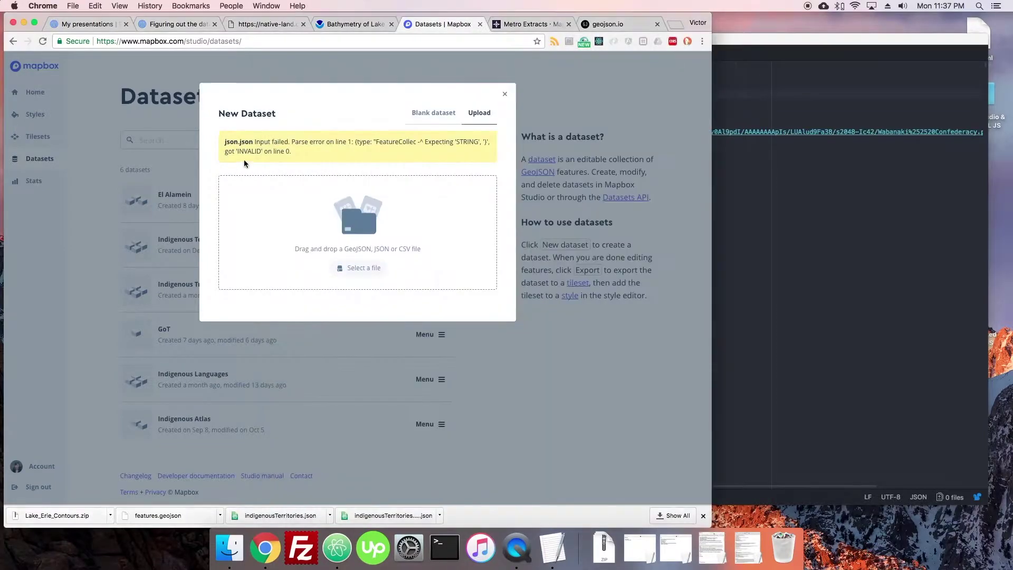
{"action": "left_click", "coordinate": [609, 26]}
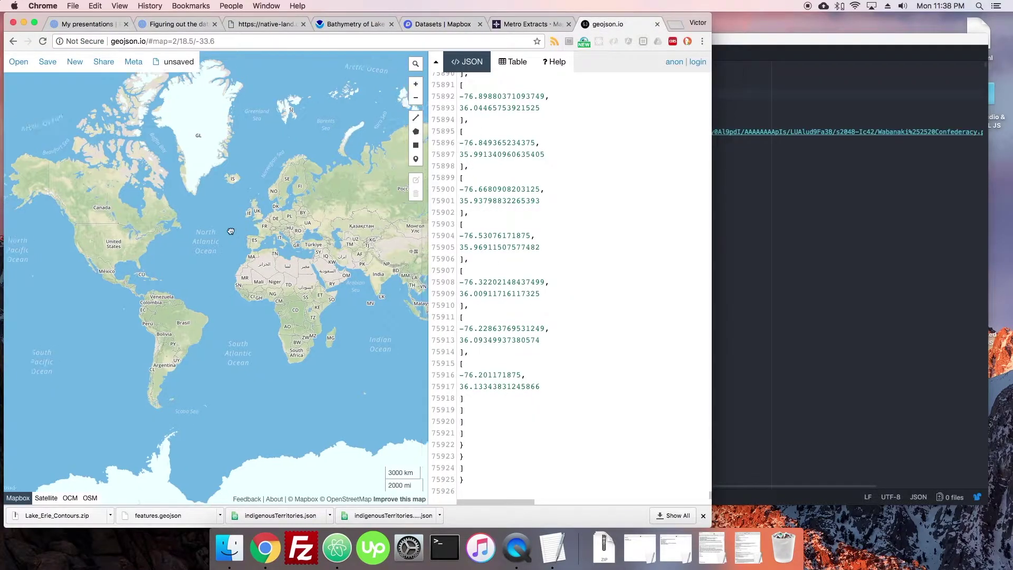
{"action": "left_click_drag", "start_coordinate": [231, 231], "coordinate": [283, 229]}
{"action": "left_click_drag", "start_coordinate": [469, 213], "coordinate": [517, 118]}
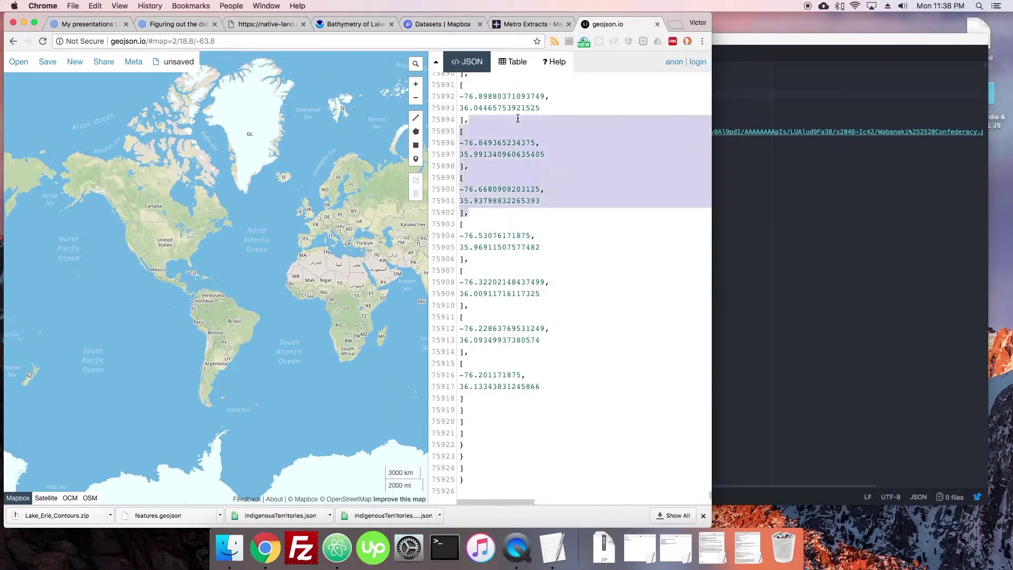
{"action": "left_click_drag", "start_coordinate": [322, 223], "coordinate": [288, 215]}
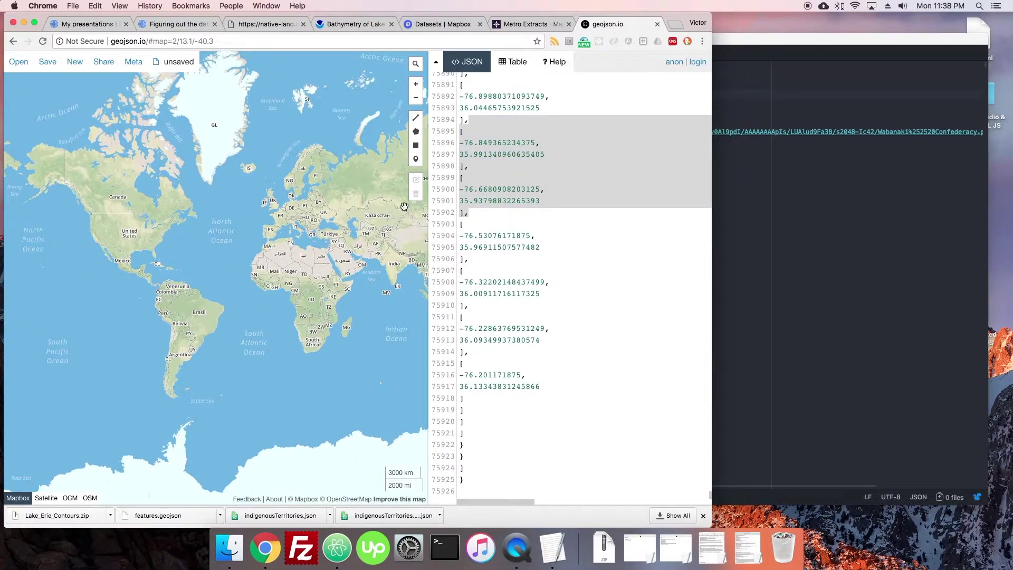
{"action": "left_click_drag", "start_coordinate": [404, 206], "coordinate": [321, 236]}
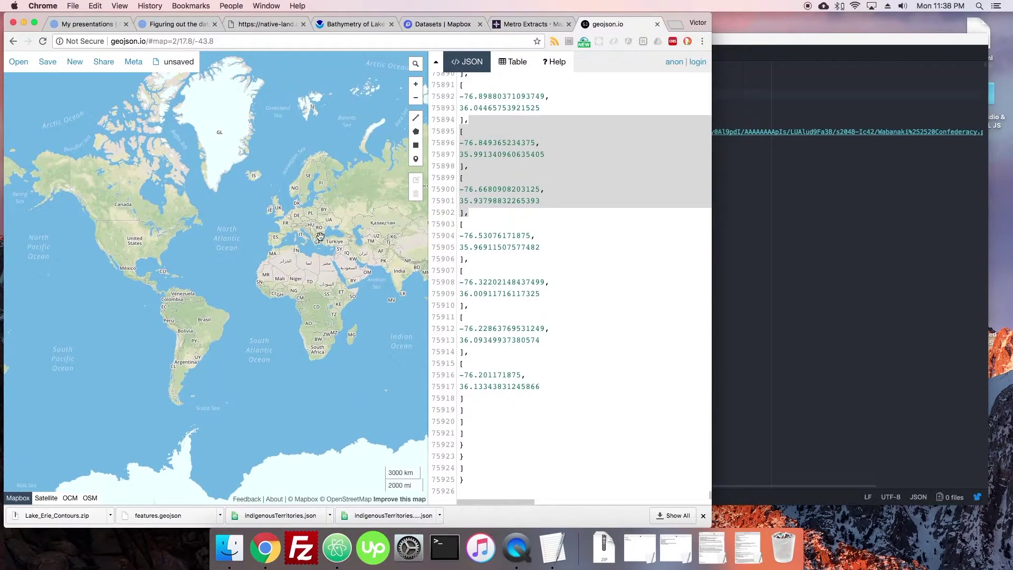
{"action": "left_click", "coordinate": [673, 24]}
Step: Go to geojsonlint.com and paste all of json.json over the sample GeoJSON
{"action": "type", "text": "geoj"}
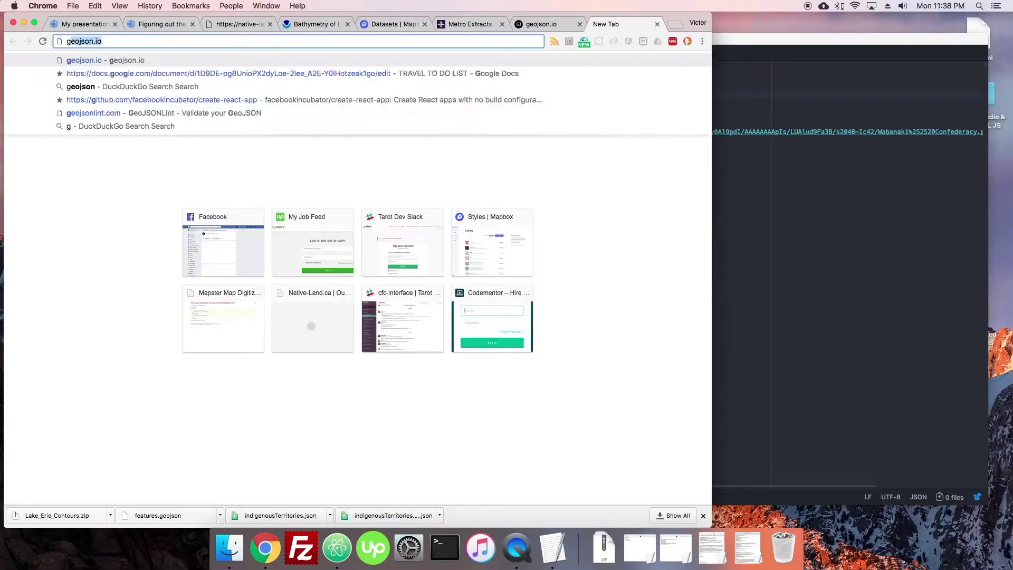
{"action": "type", "text": "sonlint.com"}
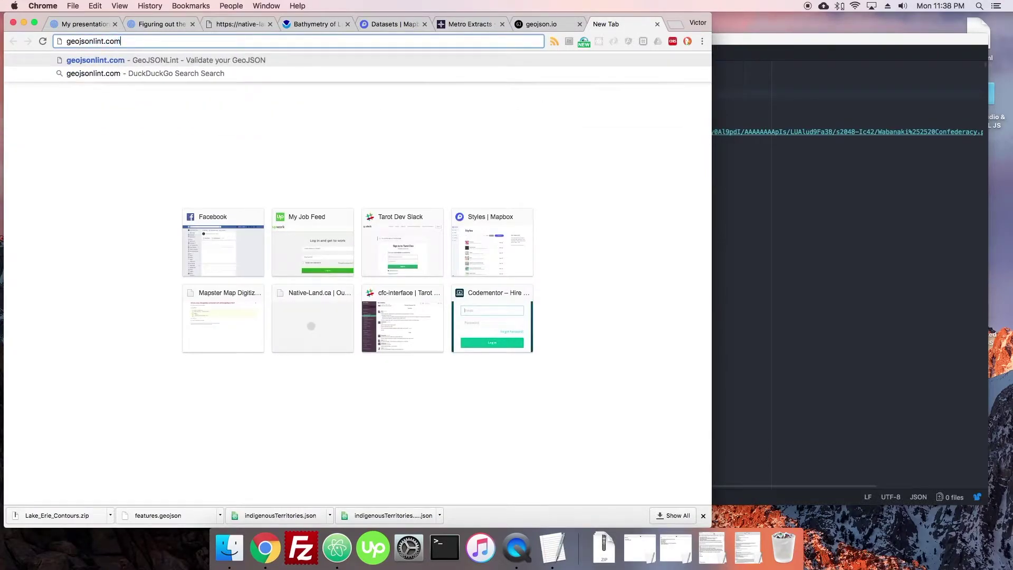
{"action": "key", "text": "Return"}
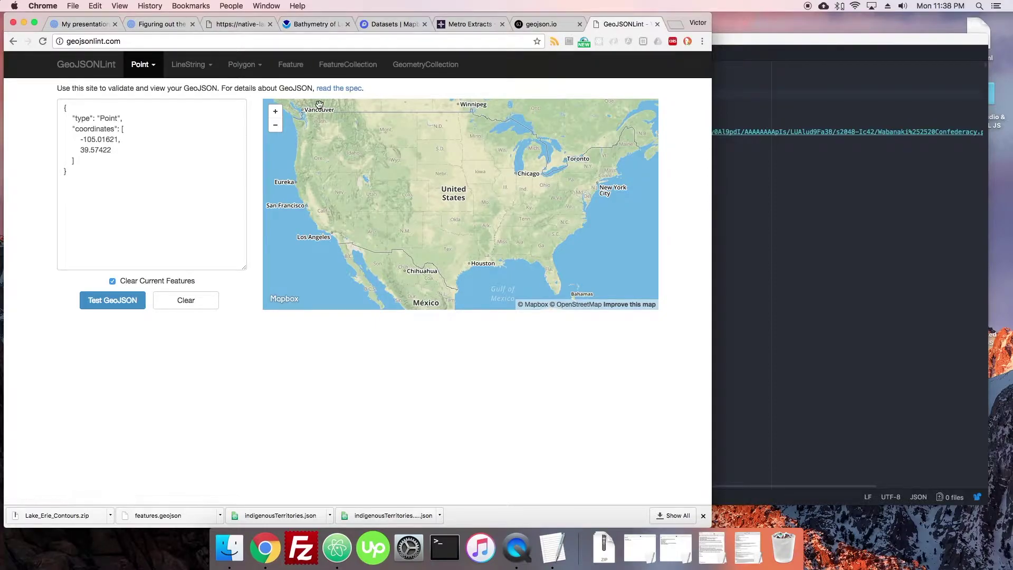
{"action": "left_click", "coordinate": [755, 114]}
{"action": "left_click", "coordinate": [672, 124]}
{"action": "key", "text": "super+a"}
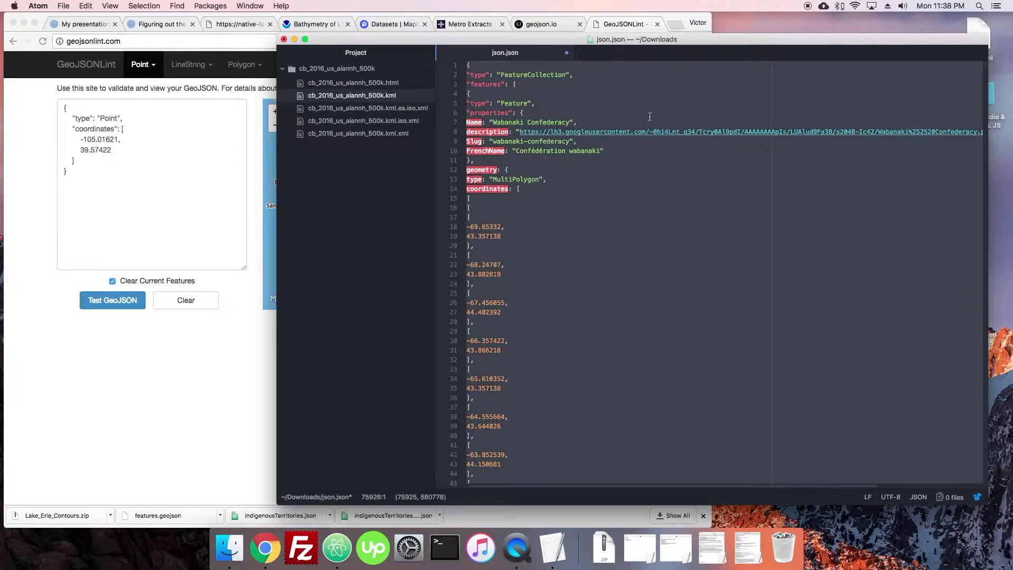
{"action": "left_click", "coordinate": [189, 150]}
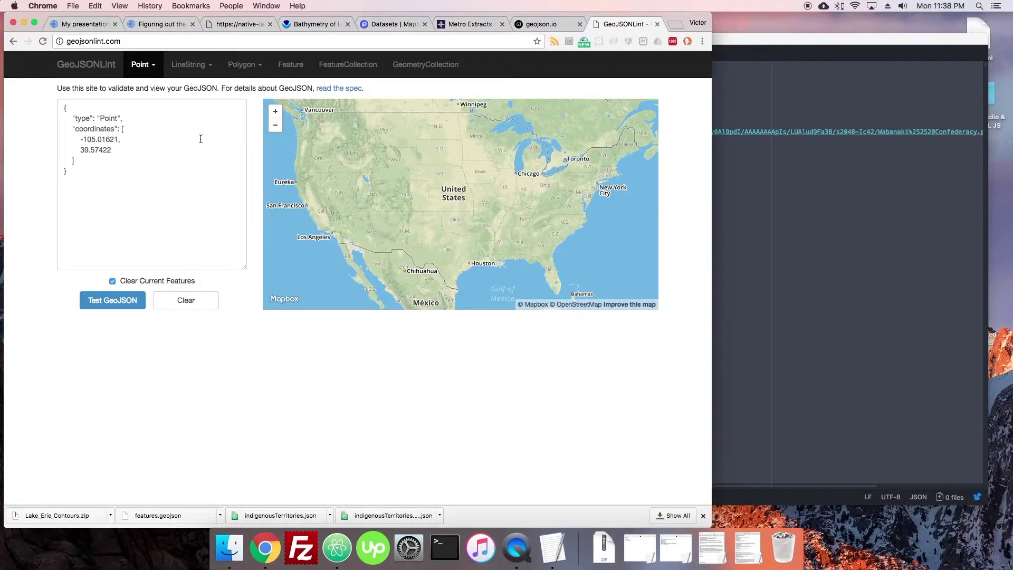
{"action": "left_click", "coordinate": [193, 140]}
{"action": "key", "text": "super+a"}
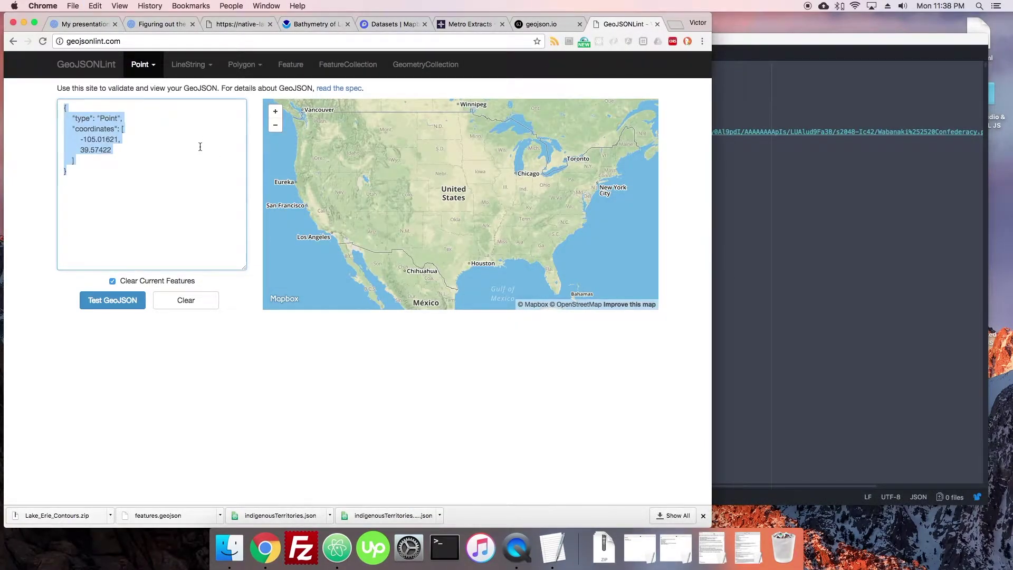
{"action": "left_click", "coordinate": [774, 168]}
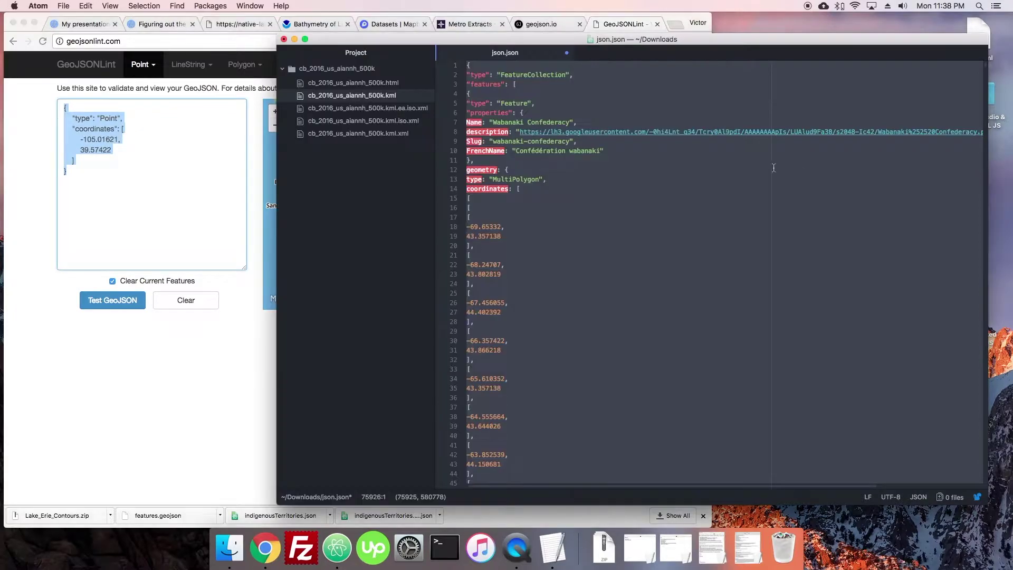
{"action": "key", "text": "super+c"}
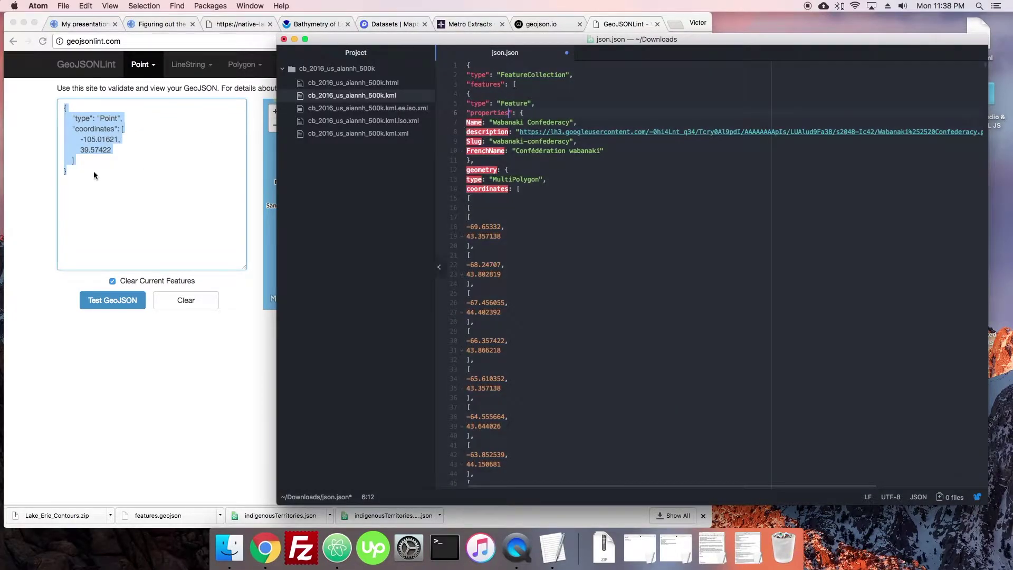
{"action": "left_click", "coordinate": [70, 159]}
{"action": "key", "text": "super+v"}
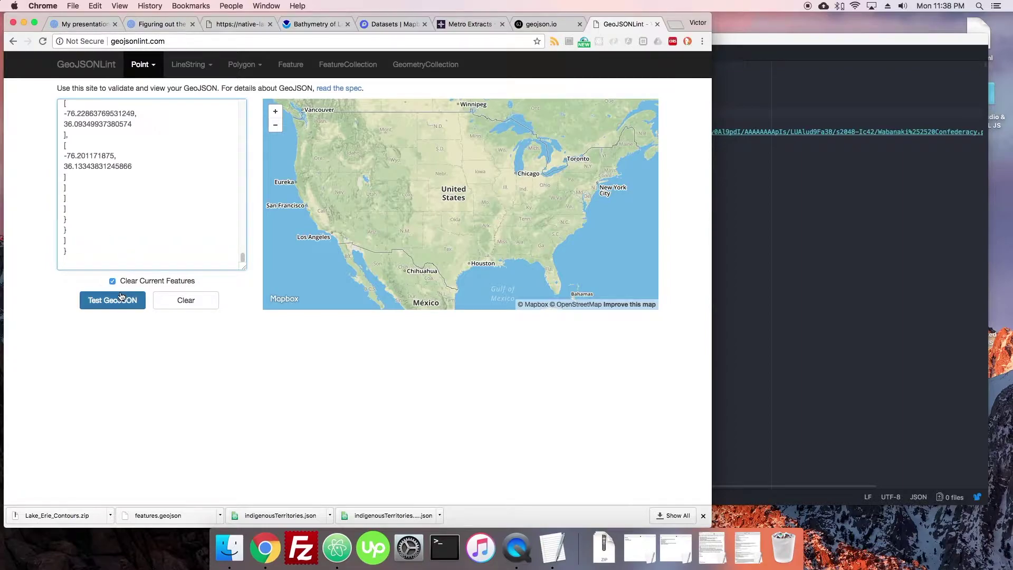
Step: Test the GeoJSON and compare its line 6 'Expecting STRING' error with the Mapbox upload error
{"action": "left_click", "coordinate": [141, 302]}
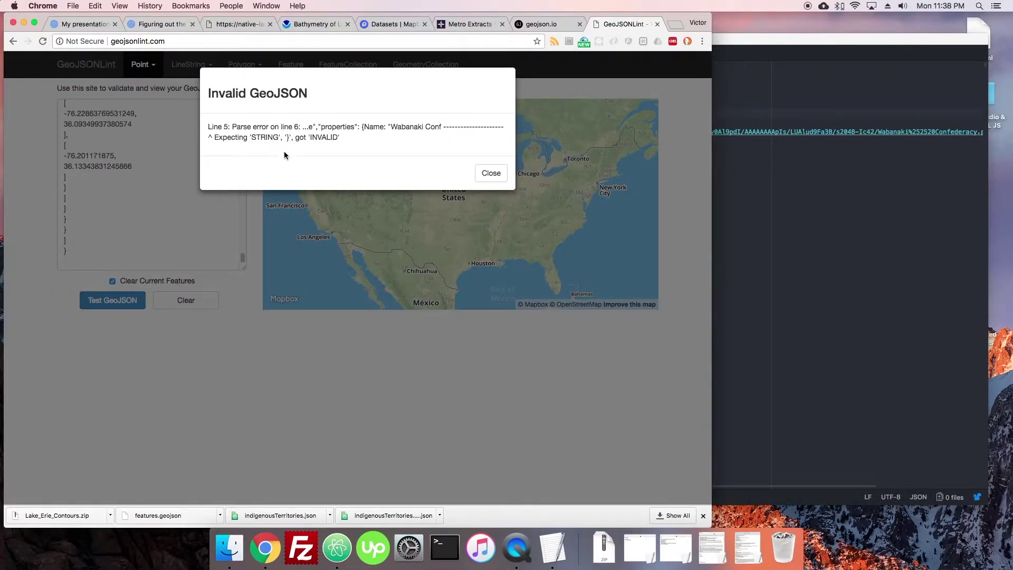
{"action": "left_click_drag", "start_coordinate": [237, 124], "coordinate": [414, 126]}
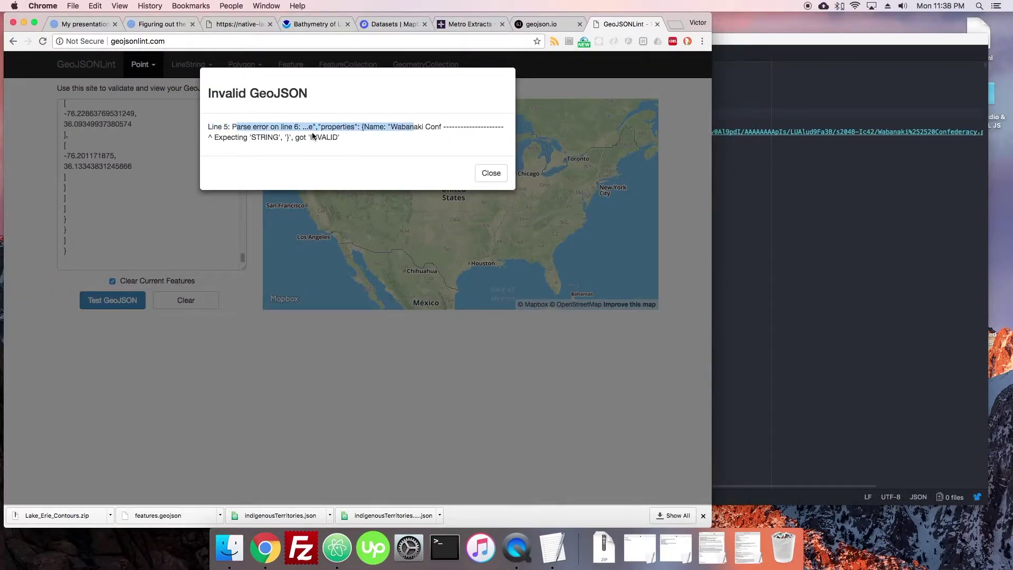
{"action": "left_click", "coordinate": [249, 141]}
{"action": "left_click_drag", "start_coordinate": [249, 141], "coordinate": [339, 141]}
{"action": "left_click", "coordinate": [395, 26]}
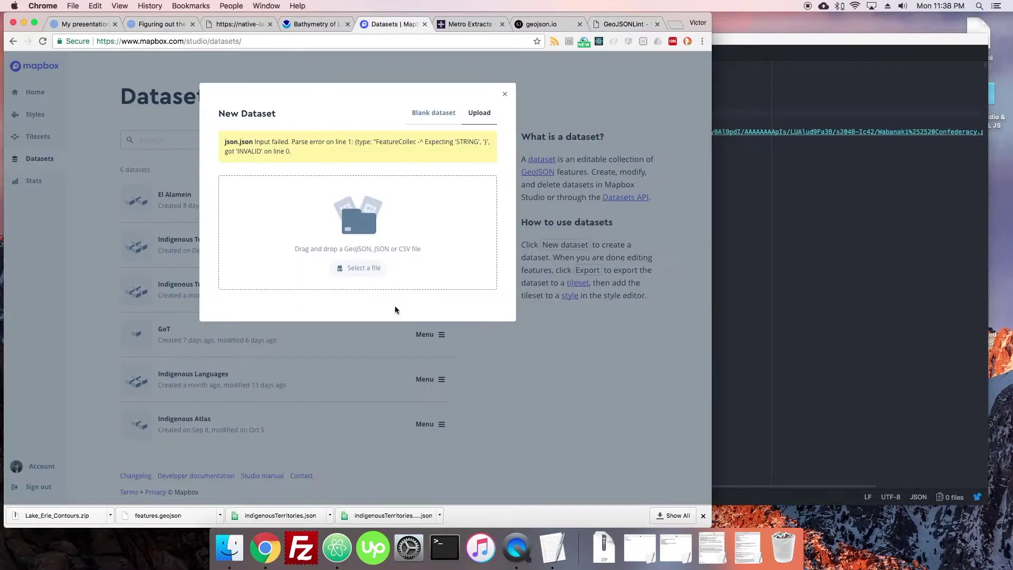
{"action": "left_click", "coordinate": [606, 24]}
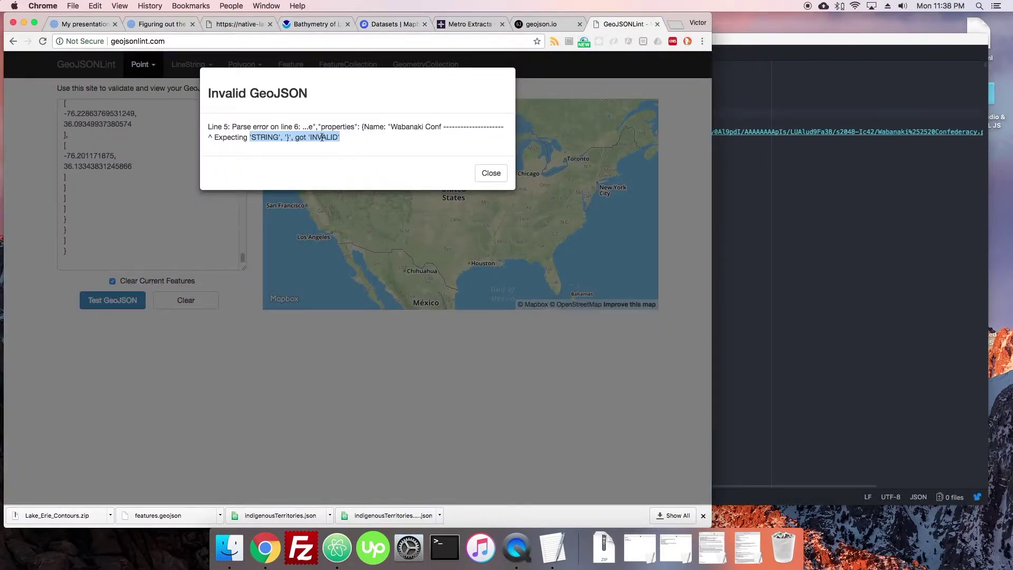
{"action": "left_click", "coordinate": [380, 24]}
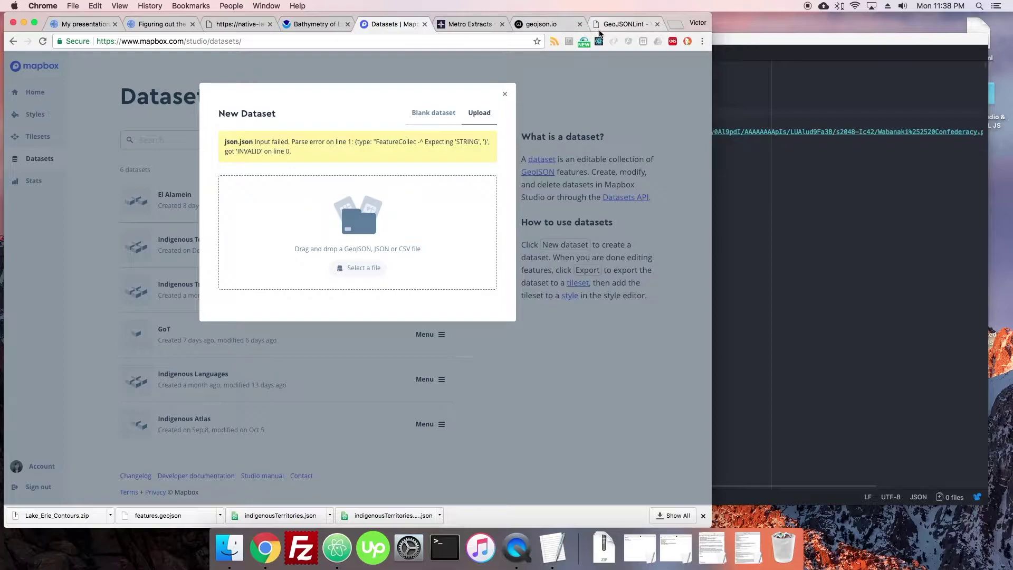
{"action": "left_click", "coordinate": [601, 26]}
{"action": "left_click", "coordinate": [295, 139]}
{"action": "mouse_move", "coordinate": [266, 128]}
{"action": "left_mouse_down"}
{"action": "mouse_move", "coordinate": [306, 128]}
{"action": "mouse_move", "coordinate": [252, 138]}
{"action": "mouse_move", "coordinate": [277, 136]}
{"action": "left_mouse_up"}
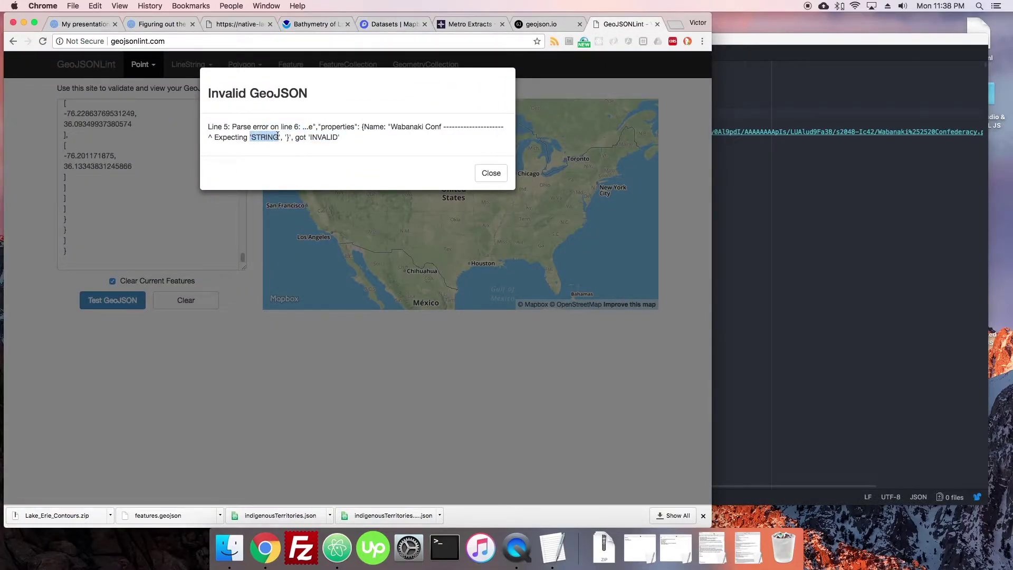
{"action": "left_click", "coordinate": [759, 136]}
Step: Quote the Name key on line 7, then delete and undo the line-8 description key edit
{"action": "double_click", "coordinate": [474, 122]}
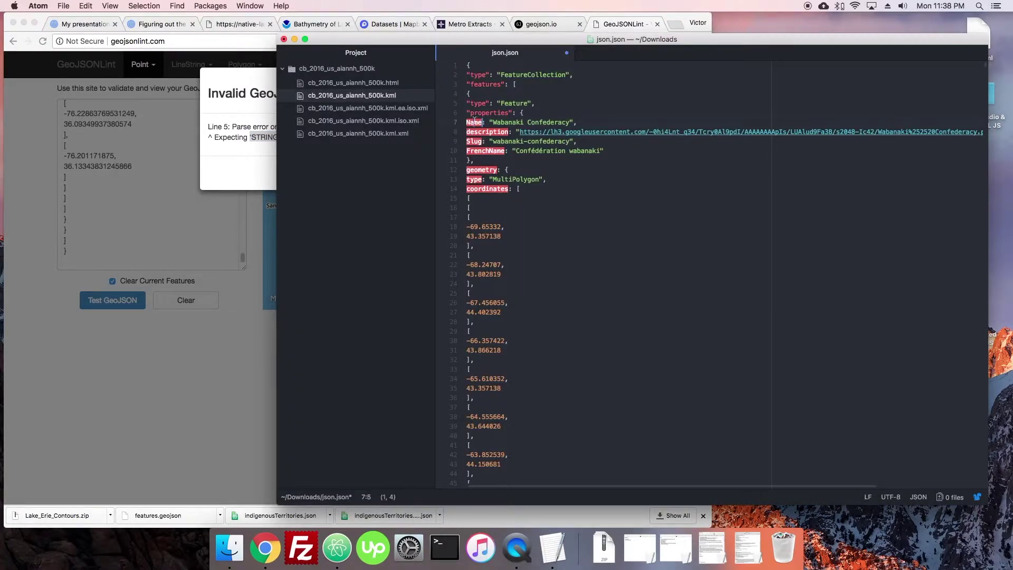
{"action": "type", "text": "\""}
{"action": "double_click", "coordinate": [482, 132]}
{"action": "key", "text": "BackSpace"}
{"action": "type", "text": "\""}
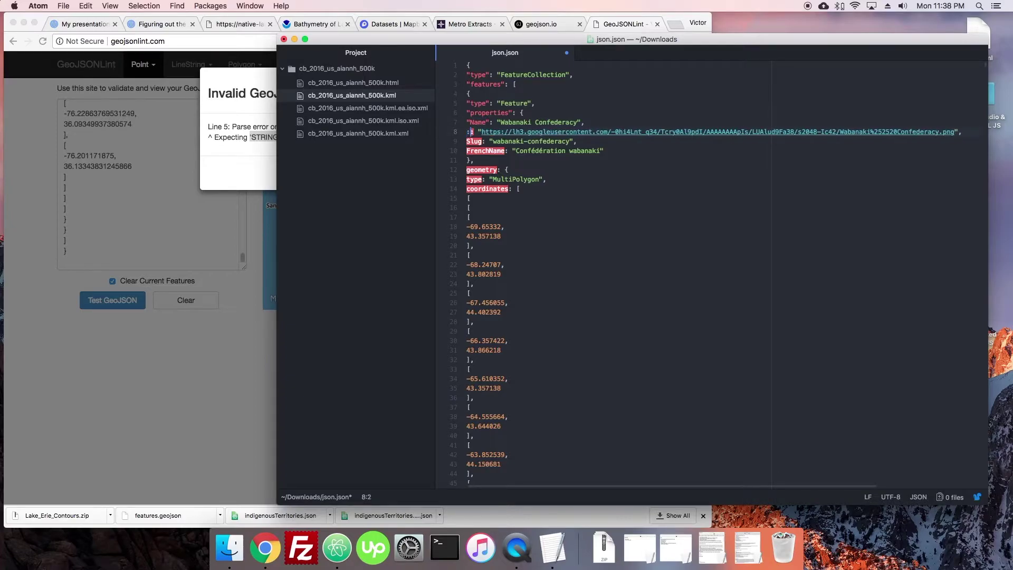
{"action": "key", "text": "super+z"}
{"action": "key", "text": "super+z"}
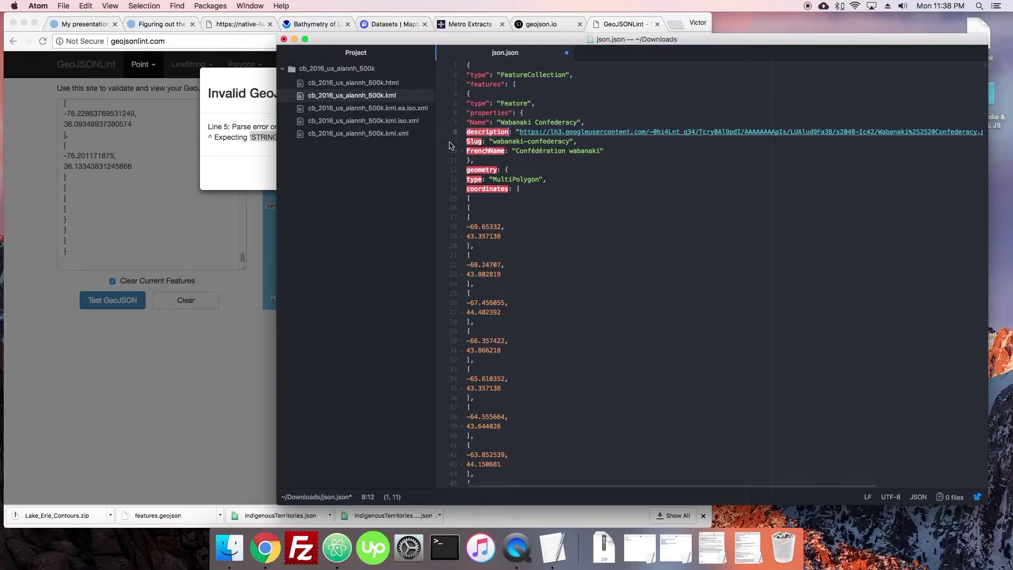
Step: Delete and retype the quotes around the type key on line 5
{"action": "mouse_move", "coordinate": [469, 103]}
{"action": "left_mouse_down"}
{"action": "mouse_move", "coordinate": [534, 103]}
{"action": "mouse_move", "coordinate": [486, 102]}
{"action": "left_mouse_up"}
{"action": "left_click", "coordinate": [486, 103]}
{"action": "key", "text": "BackSpace"}
{"action": "key", "text": "Home"}
{"action": "key", "text": "Delete"}
{"action": "type", "text": "\": \""}
Step: Load native-land.ca's wp-content/themes/glwparent-child/jsons/territories.json in the browser
{"action": "left_click", "coordinate": [239, 163]}
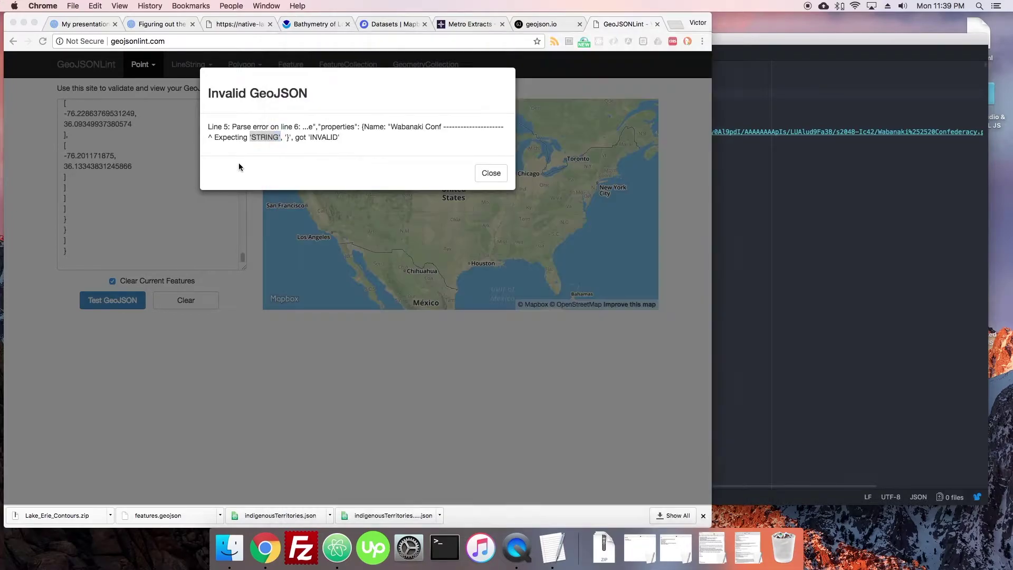
{"action": "left_click", "coordinate": [240, 24]}
{"action": "left_click", "coordinate": [179, 43]}
{"action": "left_click_drag", "start_coordinate": [172, 44], "coordinate": [337, 43]}
{"action": "type", "text": "wp-conte"}
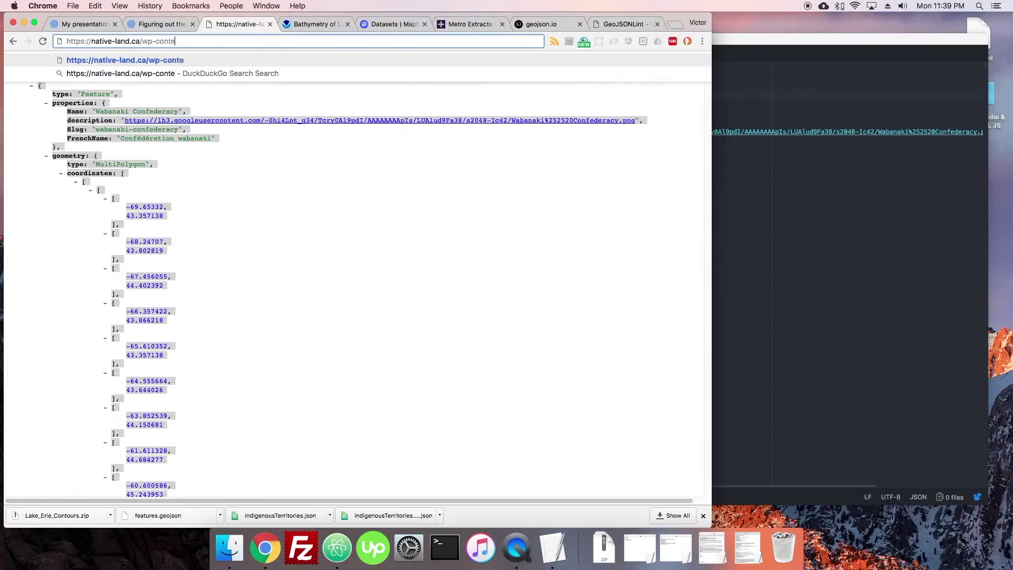
{"action": "key", "text": "BackSpace"}
{"action": "key", "text": "BackSpace"}
{"action": "key", "text": "BackSpace"}
{"action": "key", "text": "BackSpace"}
{"action": "key", "text": "BackSpace"}
{"action": "key", "text": "BackSpace"}
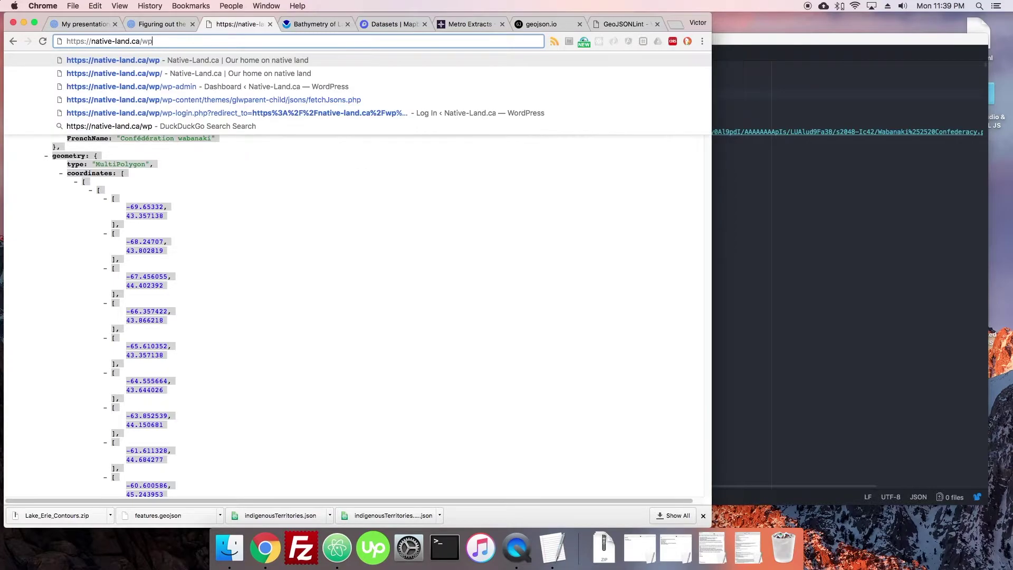
{"action": "key", "text": "Down"}
{"action": "key", "text": "Down"}
{"action": "key", "text": "Return"}
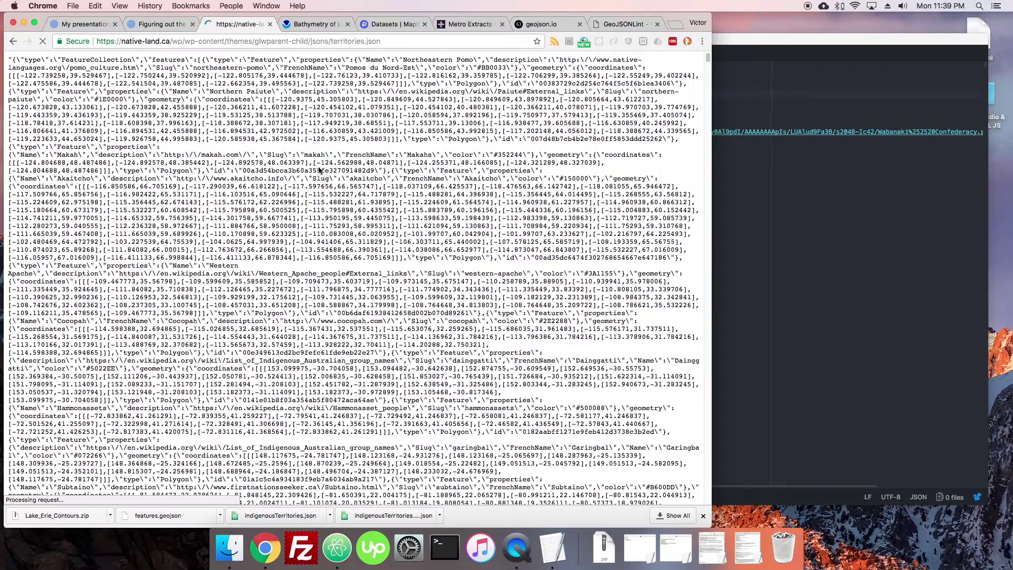
Step: Select all the raw territories JSON text and bring Atom's json.json back to the front
{"action": "left_click_drag", "start_coordinate": [320, 163], "coordinate": [345, 273]}
{"action": "left_click", "coordinate": [300, 226]}
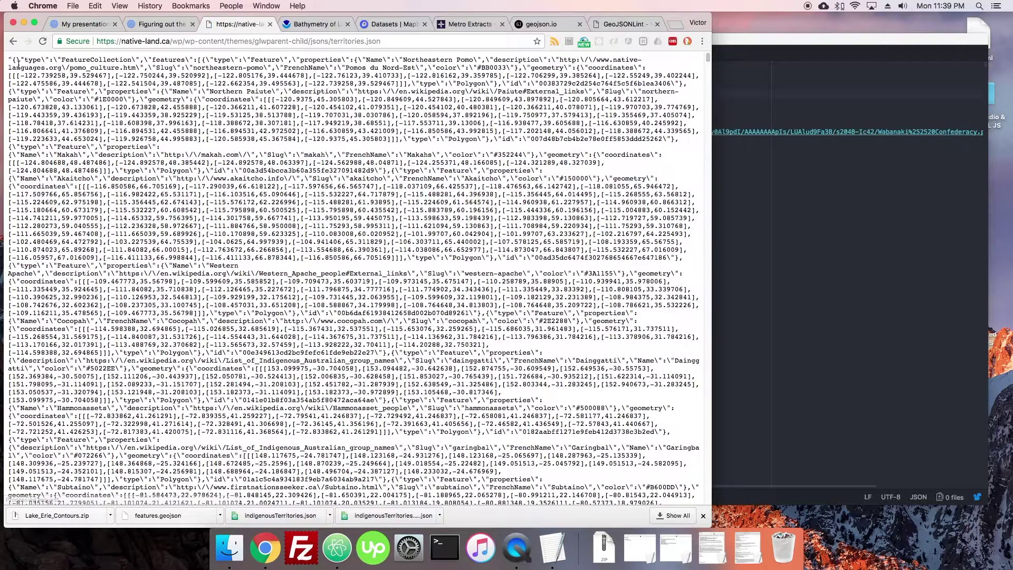
{"action": "left_click_drag", "start_coordinate": [382, 123], "coordinate": [333, 232]}
{"action": "mouse_move", "coordinate": [248, 313]}
{"action": "left_mouse_down"}
{"action": "mouse_move", "coordinate": [322, 344]}
{"action": "mouse_move", "coordinate": [255, 306]}
{"action": "left_mouse_up"}
{"action": "left_click", "coordinate": [178, 232]}
{"action": "key", "text": "super+a"}
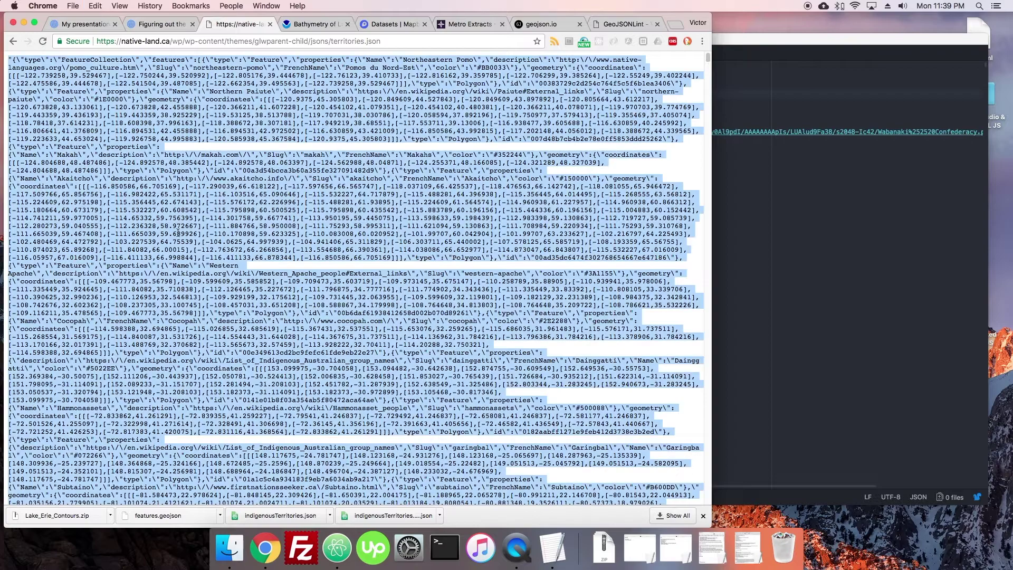
{"action": "left_click", "coordinate": [809, 198]}
{"action": "left_click", "coordinate": [172, 175]}
{"action": "left_click", "coordinate": [882, 280]}
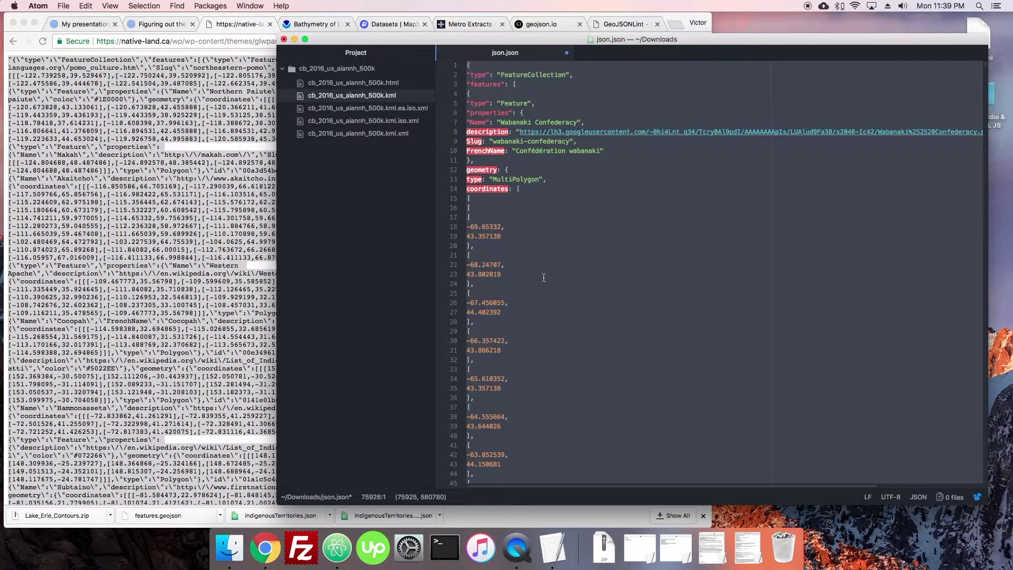
Step: Replace json.json's contents in Atom with the copied territories text
{"action": "key", "text": "super+v"}
{"action": "scroll", "coordinate": [538, 248], "scroll_direction": "down", "scroll_amount": 15}
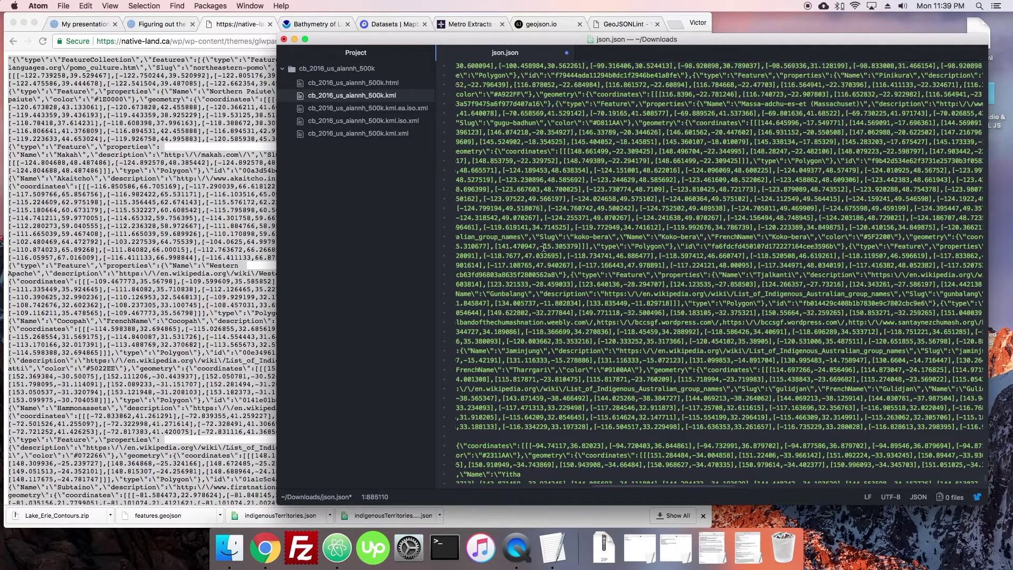
{"action": "scroll", "coordinate": [538, 247], "scroll_direction": "up", "scroll_amount": 1}
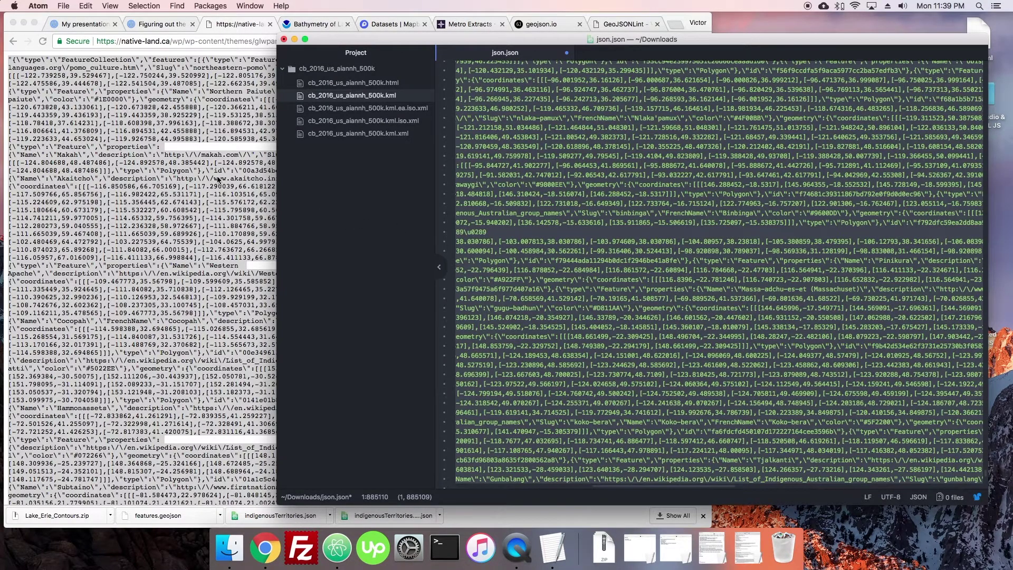
Step: Paste the territories text into GeoJSONLint and dismiss the root-must-be-an-object error
{"action": "left_click", "coordinate": [559, 33]}
{"action": "left_click", "coordinate": [625, 24]}
{"action": "left_click", "coordinate": [491, 169]}
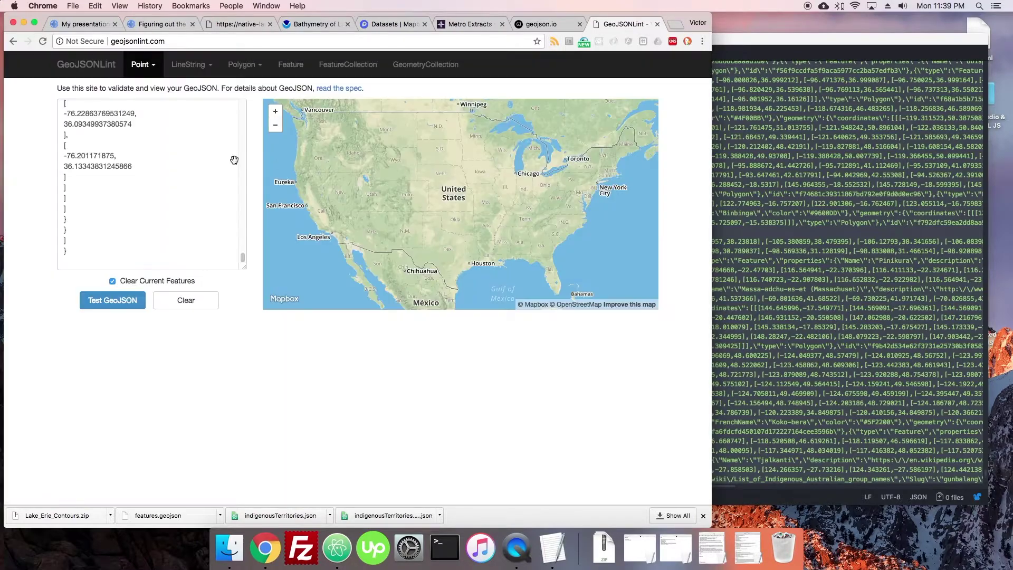
{"action": "left_click", "coordinate": [207, 157]}
{"action": "key", "text": "super+v"}
{"action": "key", "text": "super+a"}
{"action": "key", "text": "super+v"}
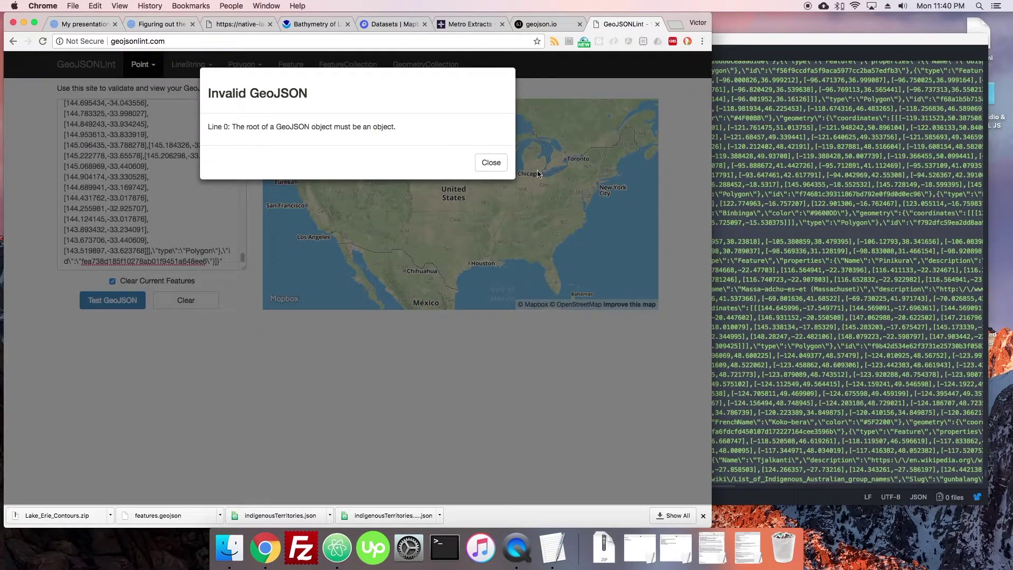
{"action": "left_click", "coordinate": [490, 164]}
Step: Search json.json in Atom for the \ character, then hide the editor window
{"action": "key", "text": "super+Tab"}
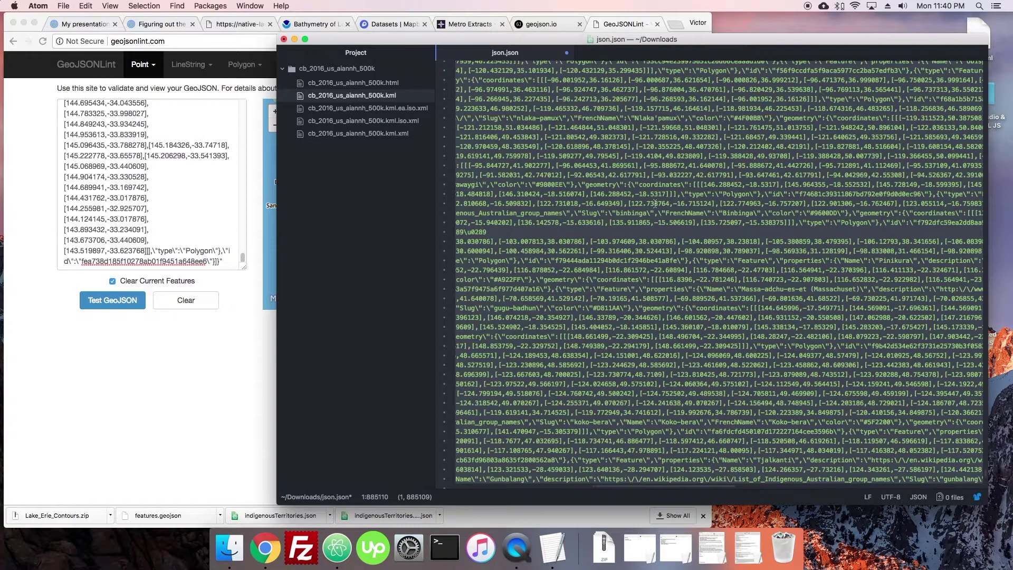
{"action": "key", "text": "super+f"}
{"action": "type", "text": "\\"}
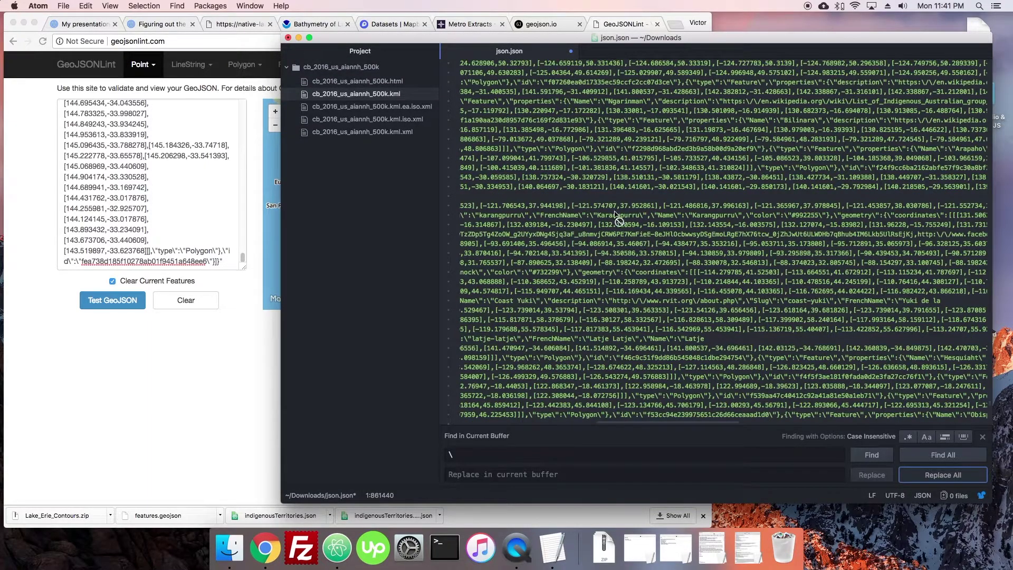
{"action": "left_click_drag", "start_coordinate": [551, 38], "coordinate": [557, 39]}
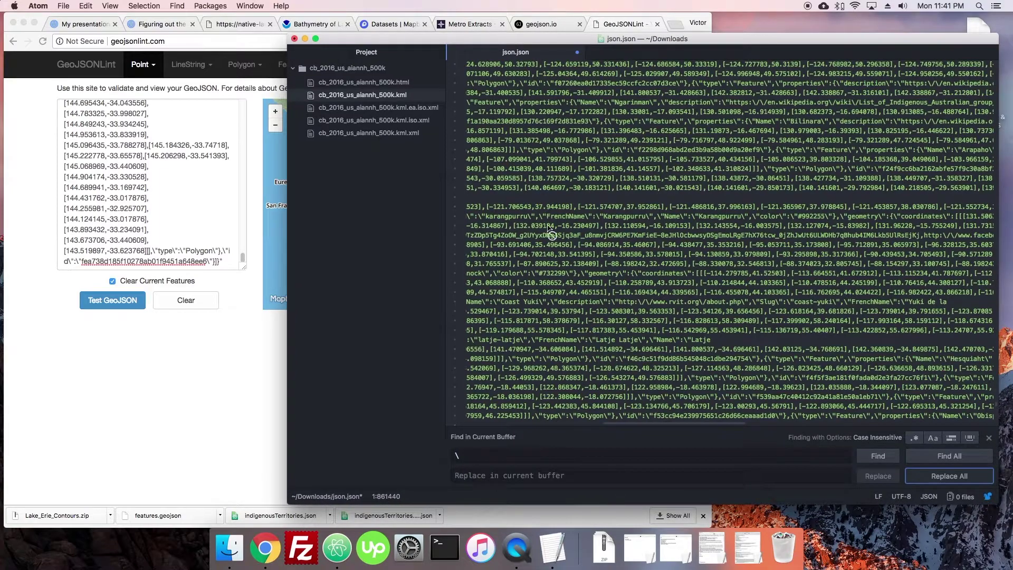
{"action": "left_click", "coordinate": [243, 211]}
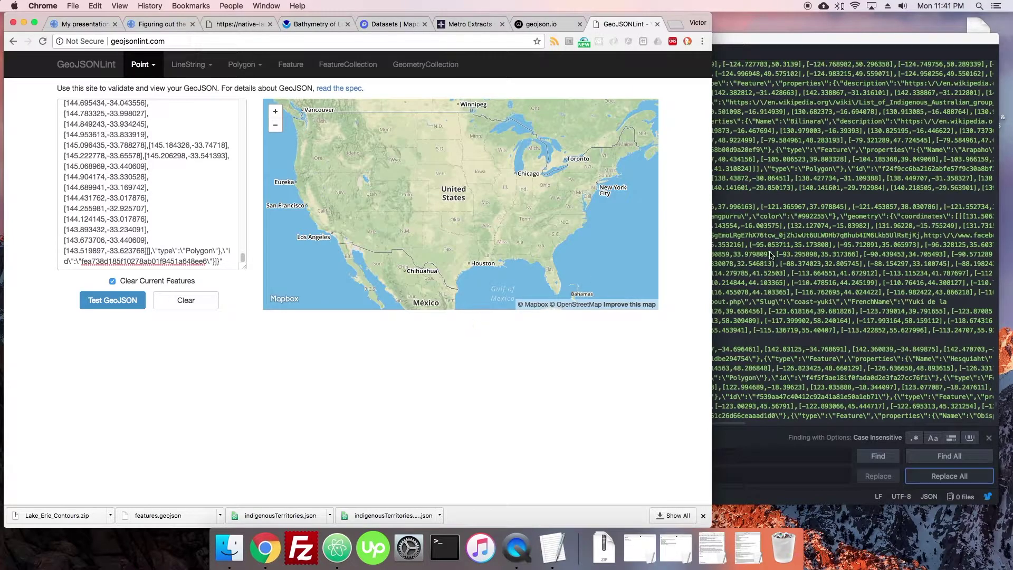
{"action": "left_click", "coordinate": [710, 249]}
{"action": "key", "text": "super+w"}
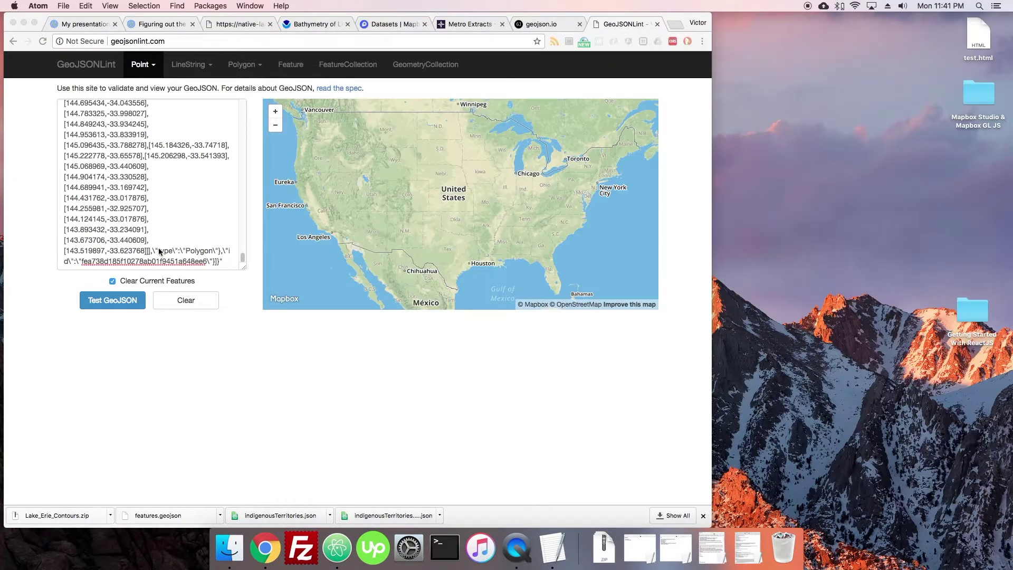
{"action": "left_click", "coordinate": [160, 252]}
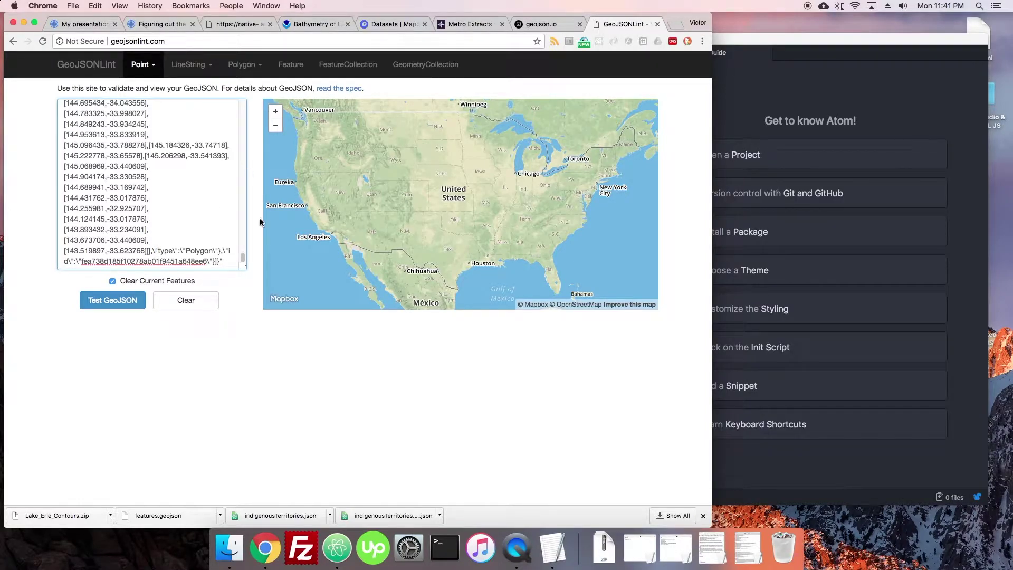
{"action": "left_click", "coordinate": [241, 27]}
{"action": "left_click", "coordinate": [228, 119]}
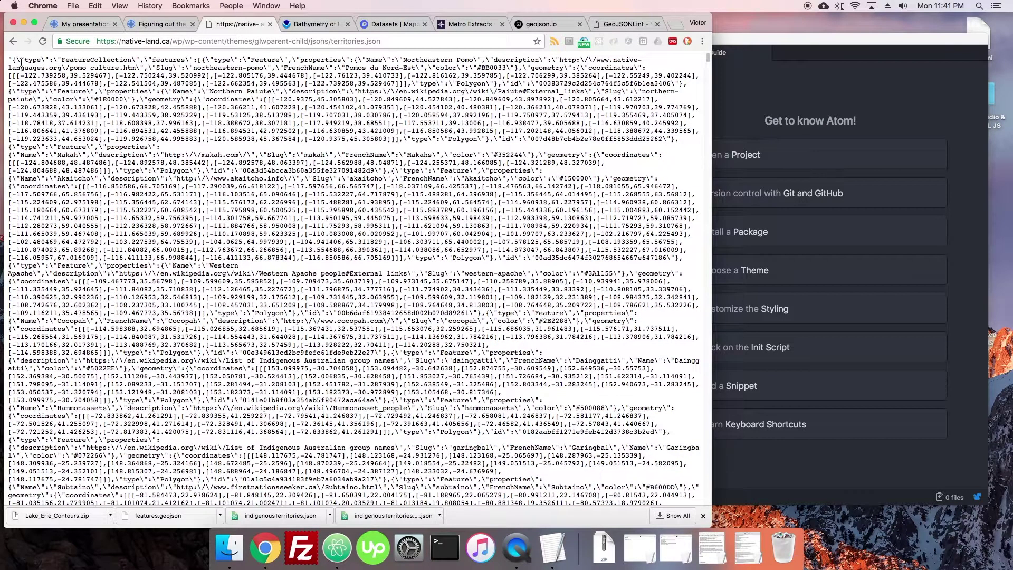
{"action": "left_click_drag", "start_coordinate": [20, 61], "coordinate": [204, 352]}
{"action": "left_click", "coordinate": [205, 194]}
{"action": "left_click_drag", "start_coordinate": [14, 59], "coordinate": [251, 169]}
{"action": "left_click", "coordinate": [153, 119]}
{"action": "key", "text": "super+a"}
{"action": "left_click", "coordinate": [527, 290]}
{"action": "scroll", "coordinate": [527, 290], "scroll_direction": "down", "scroll_amount": 20}
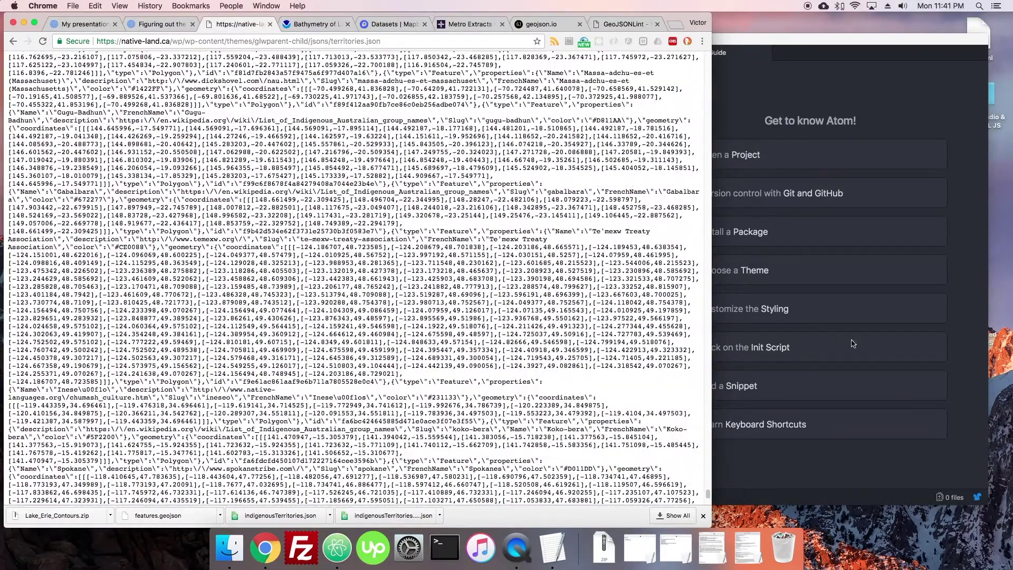
{"action": "left_click_drag", "start_coordinate": [708, 495], "coordinate": [712, 184]}
{"action": "left_click", "coordinate": [712, 184]}
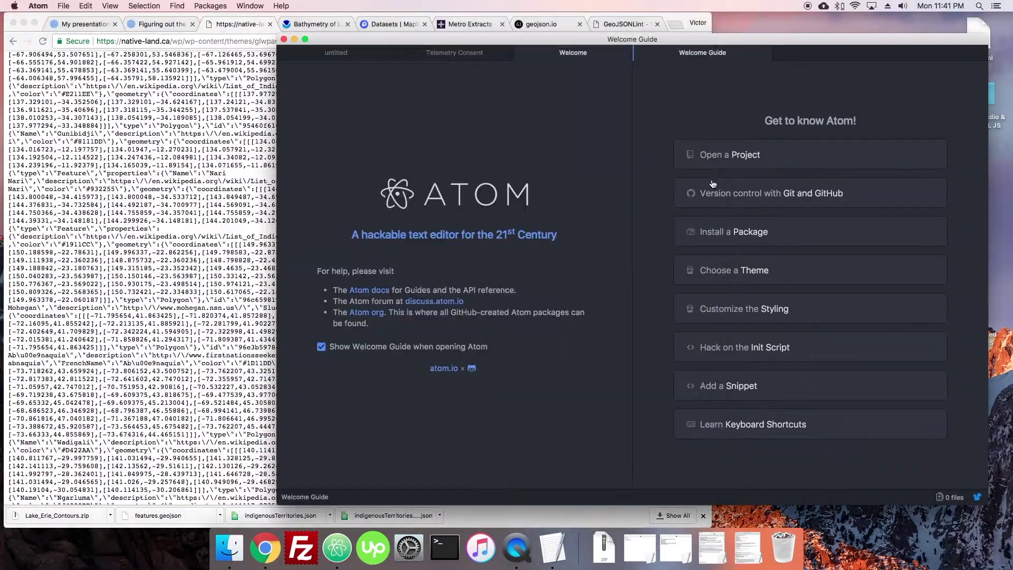
{"action": "left_click", "coordinate": [222, 218]}
{"action": "scroll", "coordinate": [704, 303], "scroll_direction": "down", "scroll_amount": 5}
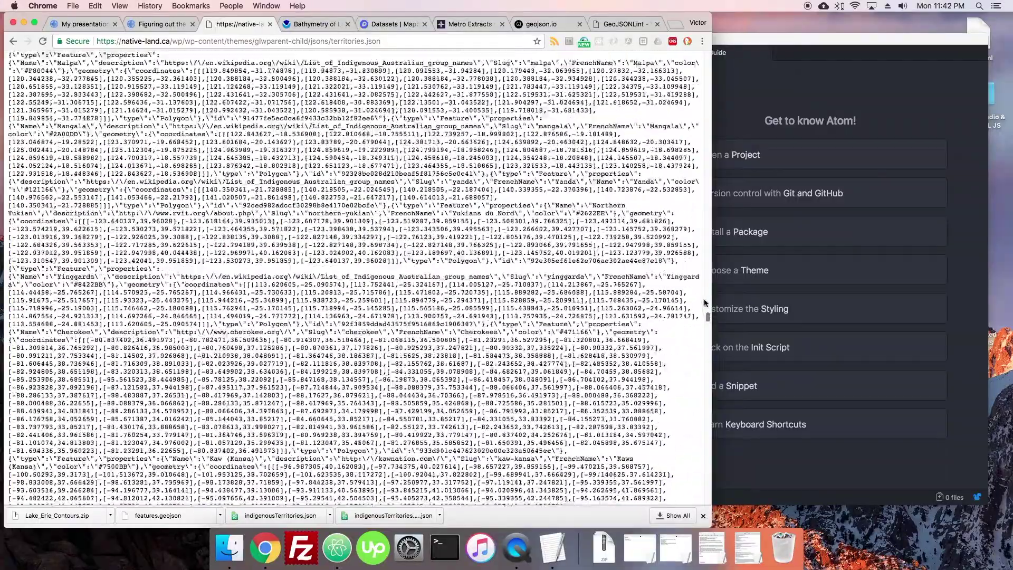
{"action": "scroll", "coordinate": [704, 302], "scroll_direction": "up", "scroll_amount": 15}
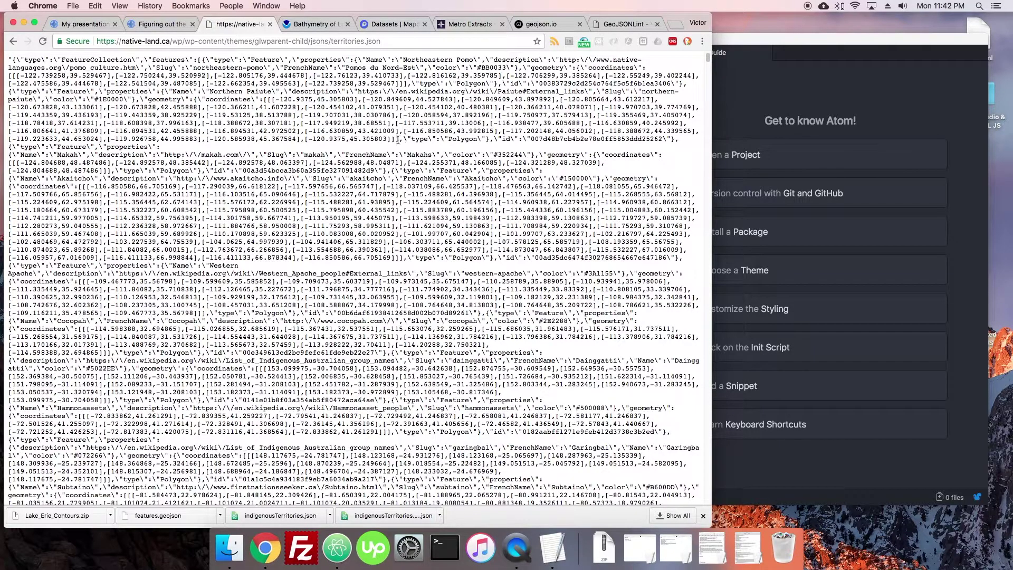
{"action": "left_click", "coordinate": [624, 24]}
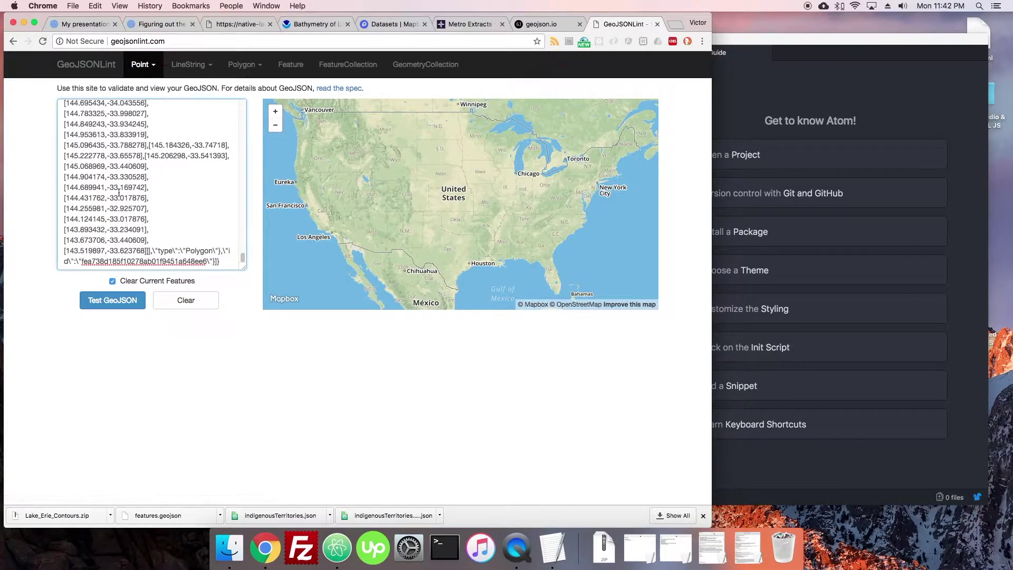
{"action": "left_click", "coordinate": [244, 65]}
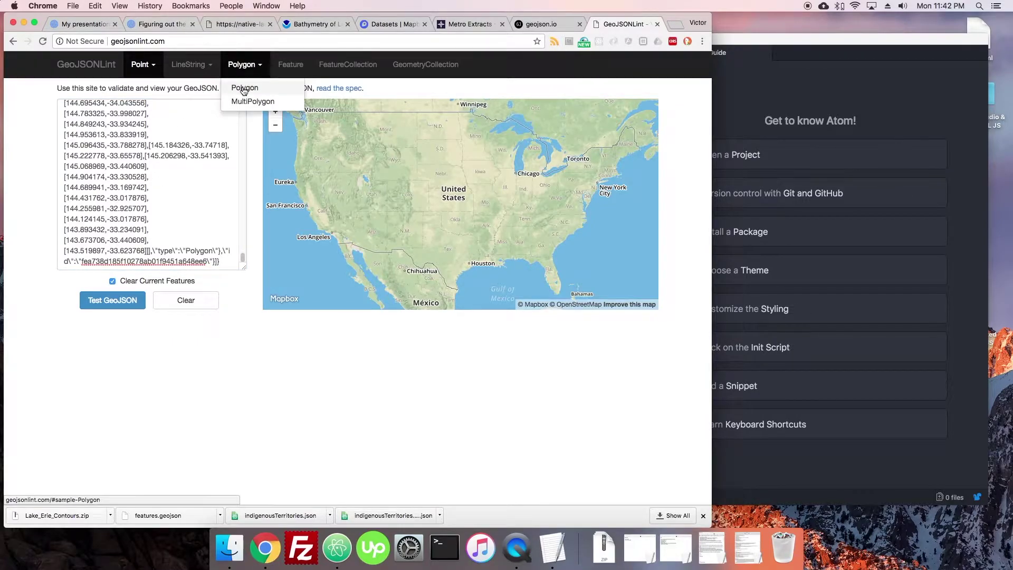
Step: Load the sample Polygon into GeoJSONLint and validate it
{"action": "left_click", "coordinate": [242, 85]}
{"action": "left_click", "coordinate": [489, 161]}
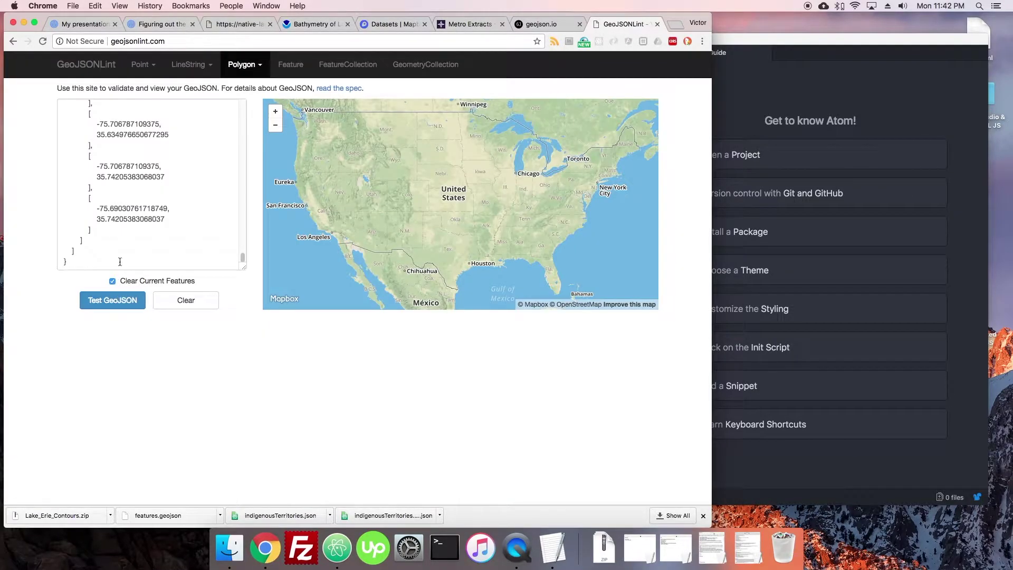
{"action": "scroll", "coordinate": [145, 144], "scroll_direction": "up", "scroll_amount": 15}
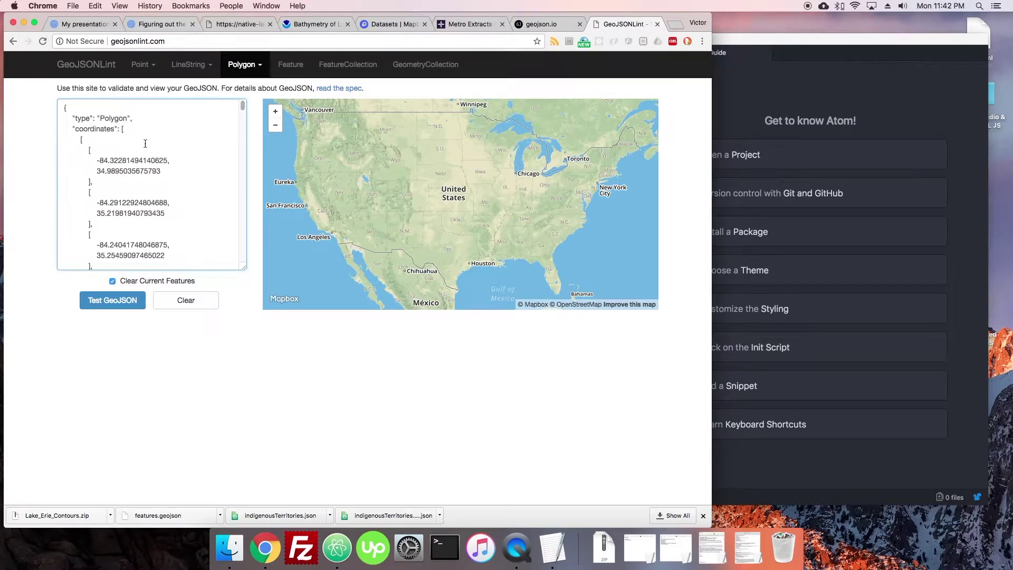
{"action": "left_click", "coordinate": [121, 301]}
Step: Highlight the right-hand rule wording in the Invalid GeoJSON error, then dismiss it
{"action": "mouse_move", "coordinate": [232, 127]}
{"action": "left_mouse_down"}
{"action": "mouse_move", "coordinate": [445, 126]}
{"action": "mouse_move", "coordinate": [232, 125]}
{"action": "left_mouse_up"}
{"action": "left_click", "coordinate": [448, 132]}
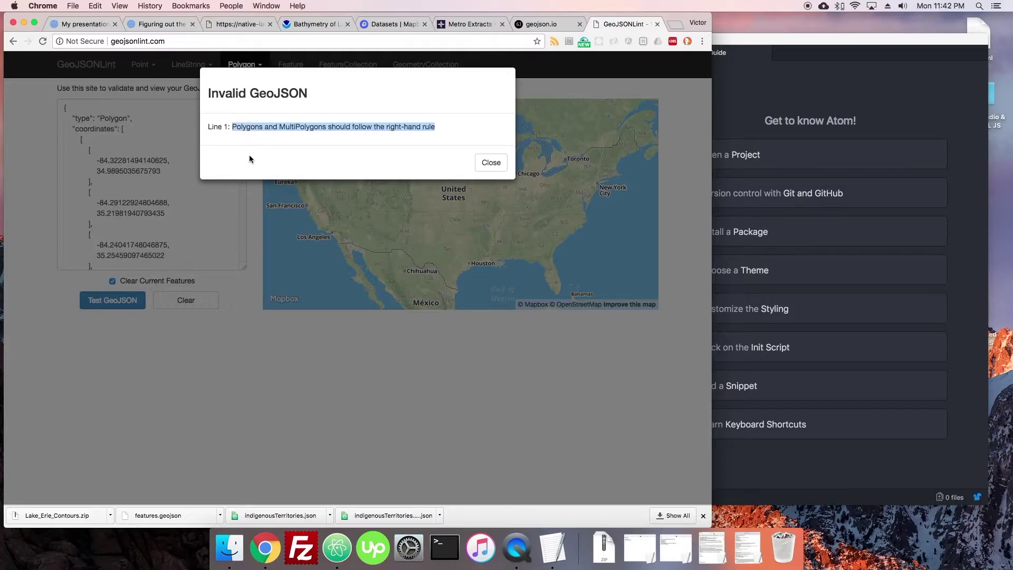
{"action": "mouse_move", "coordinate": [231, 127]}
{"action": "left_mouse_down"}
{"action": "mouse_move", "coordinate": [327, 129]}
{"action": "mouse_move", "coordinate": [233, 124]}
{"action": "left_mouse_up"}
{"action": "left_click", "coordinate": [327, 130]}
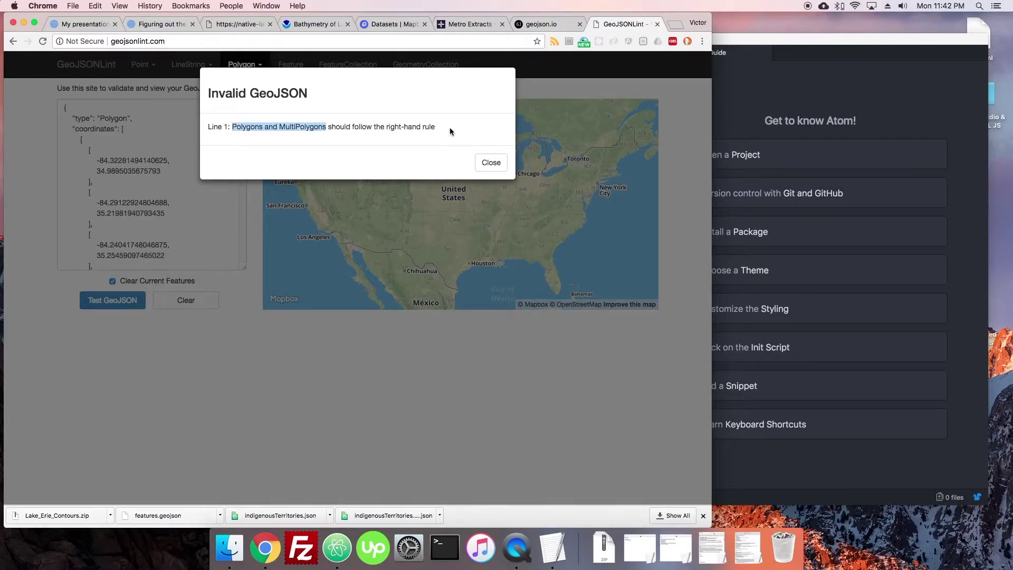
{"action": "left_click_drag", "start_coordinate": [451, 131], "coordinate": [388, 125]}
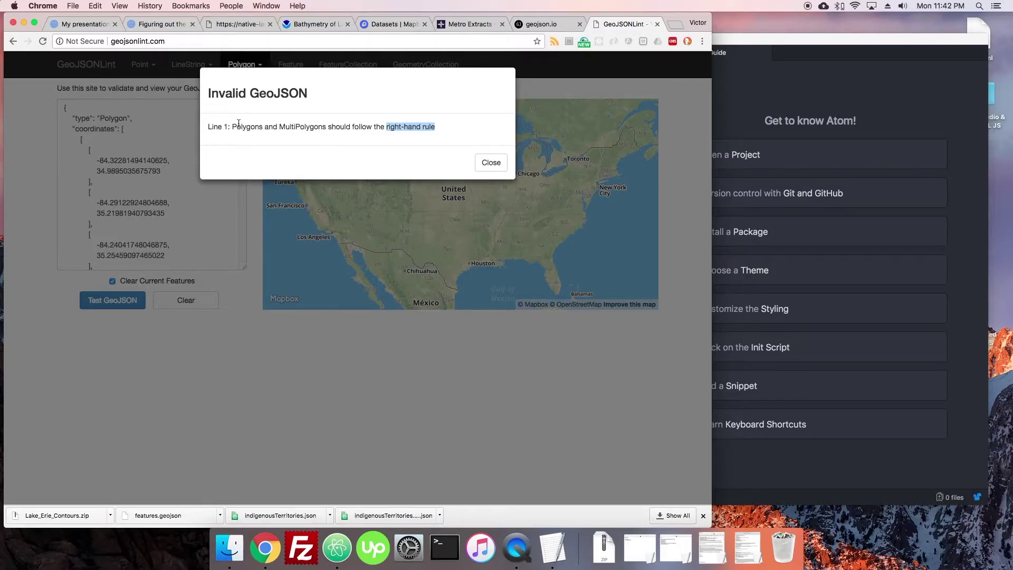
{"action": "left_click", "coordinate": [477, 163]}
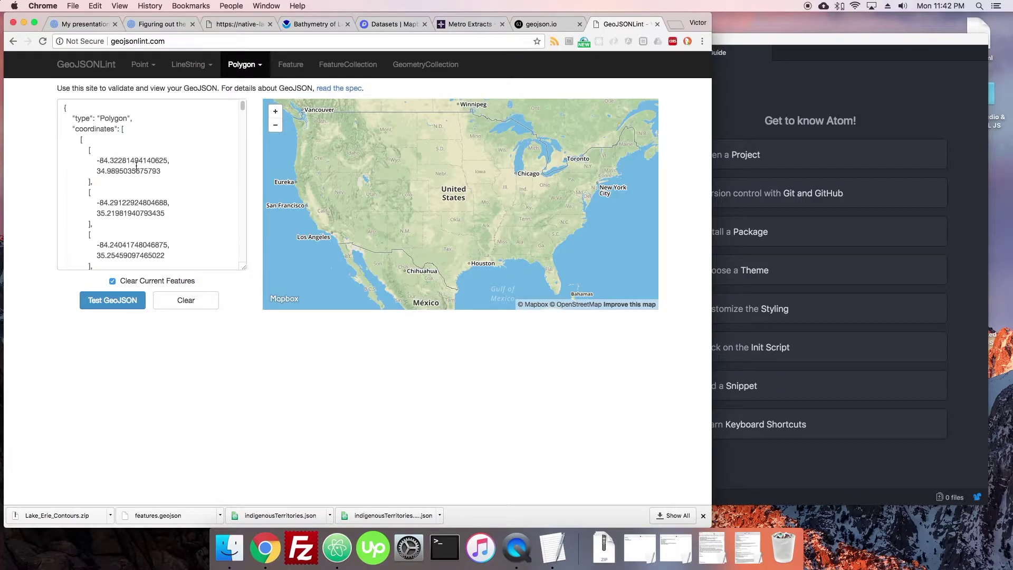
Step: Scroll through the sample Polygon's coordinates in the input box
{"action": "left_click", "coordinate": [243, 113]}
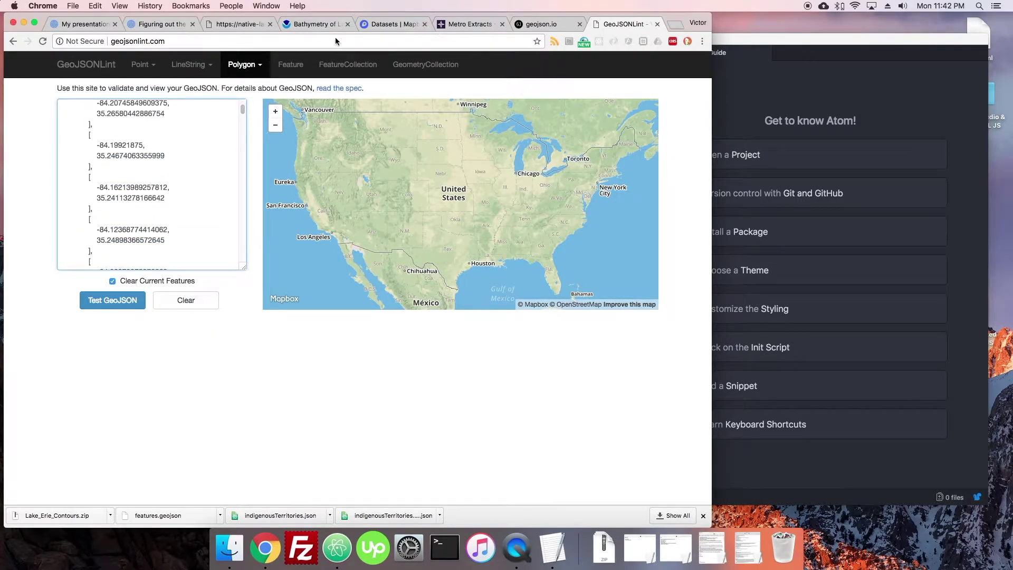
{"action": "scroll", "coordinate": [245, 114], "scroll_direction": "up", "scroll_amount": 5}
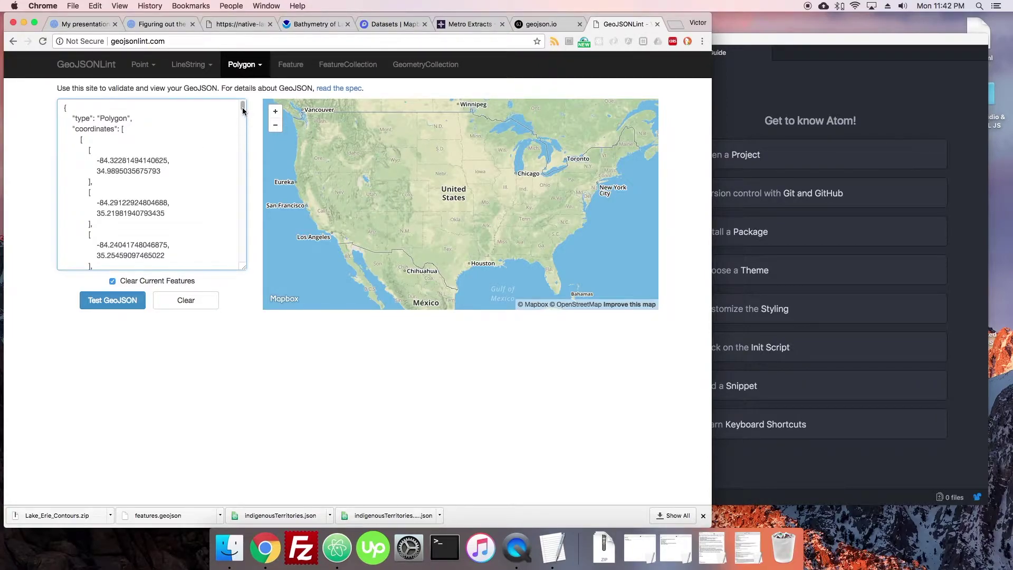
{"action": "scroll", "coordinate": [243, 108], "scroll_direction": "down", "scroll_amount": 4}
{"action": "scroll", "coordinate": [242, 107], "scroll_direction": "up", "scroll_amount": 4}
{"action": "mouse_move", "coordinate": [242, 108]}
{"action": "left_mouse_down"}
{"action": "mouse_move", "coordinate": [242, 268]}
{"action": "mouse_move", "coordinate": [242, 105]}
{"action": "left_mouse_up"}
Step: Search DuckDuckGo for 'geojson rewind' in a new tab and open the mapbox/geojson-rewind repository
{"action": "left_click", "coordinate": [676, 24]}
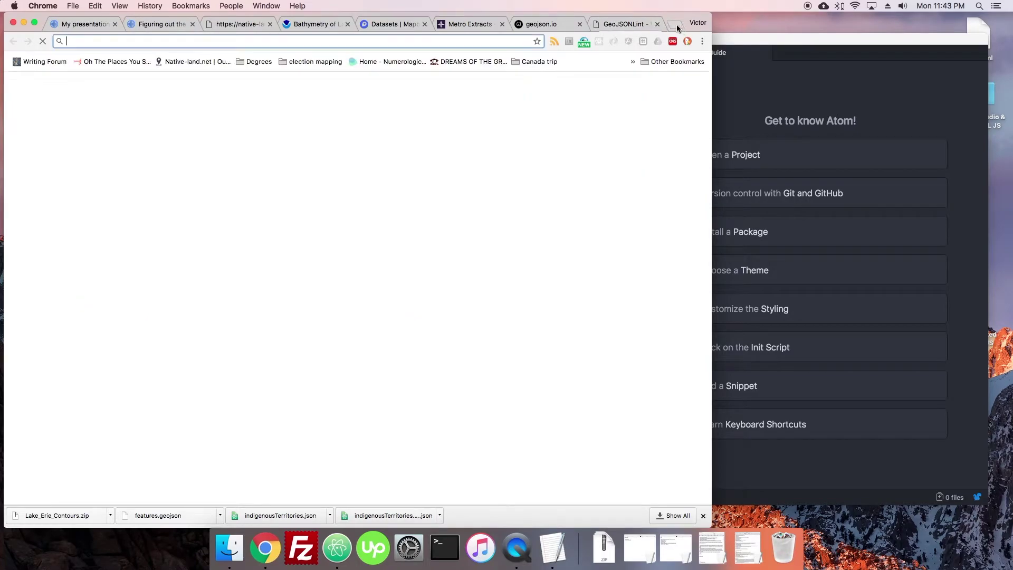
{"action": "type", "text": "geojson rwe"}
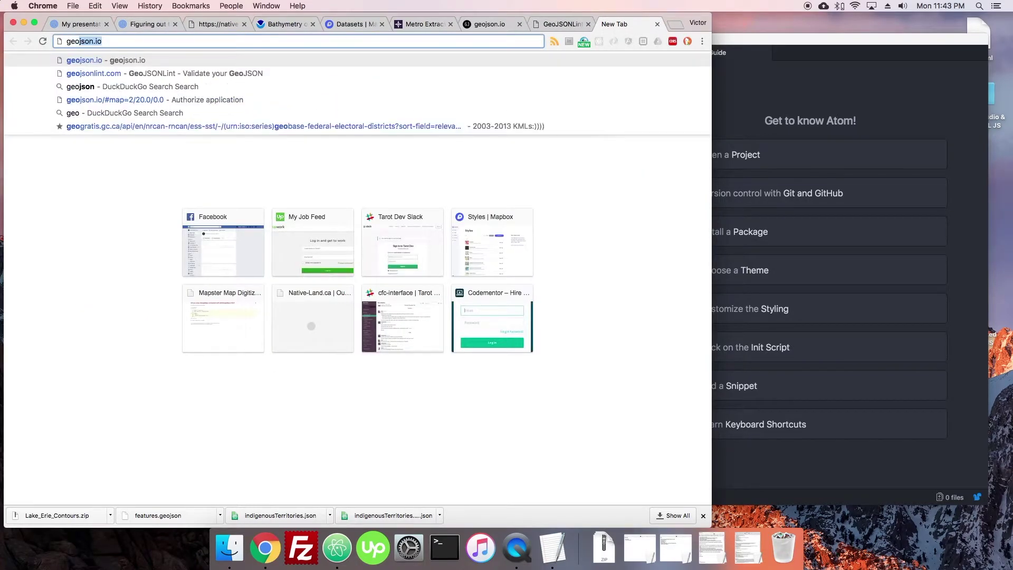
{"action": "key", "text": "BackSpace"}
{"action": "key", "text": "BackSpace"}
{"action": "type", "text": "ewind"}
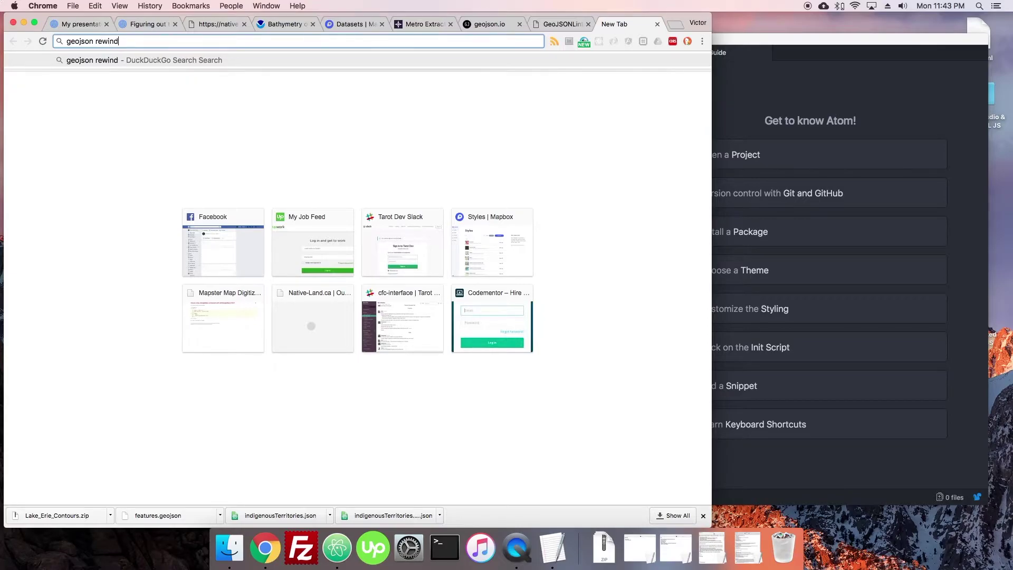
{"action": "key", "text": "Return"}
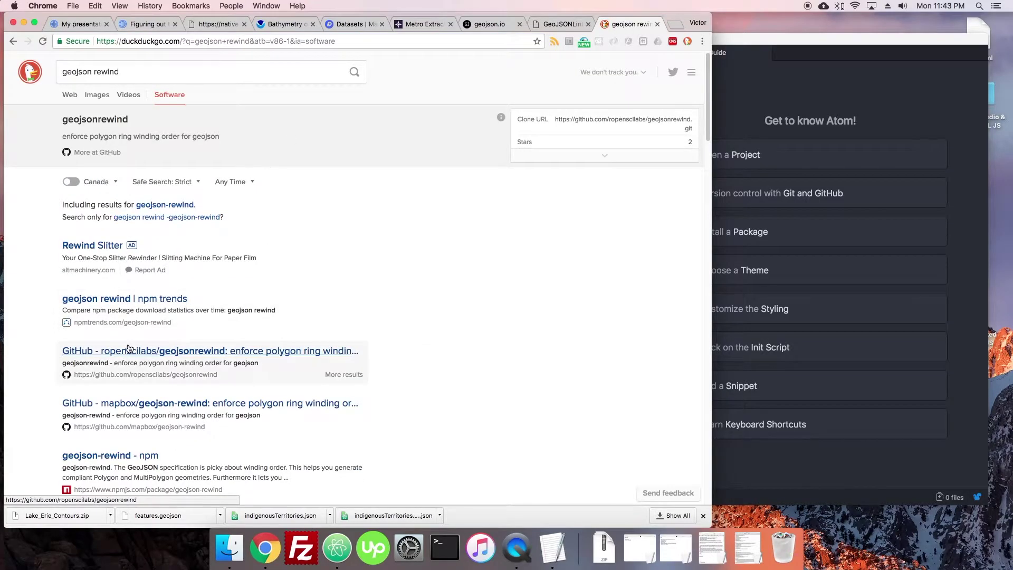
{"action": "scroll", "coordinate": [156, 324], "scroll_direction": "down", "scroll_amount": 5}
{"action": "left_click", "coordinate": [153, 288]}
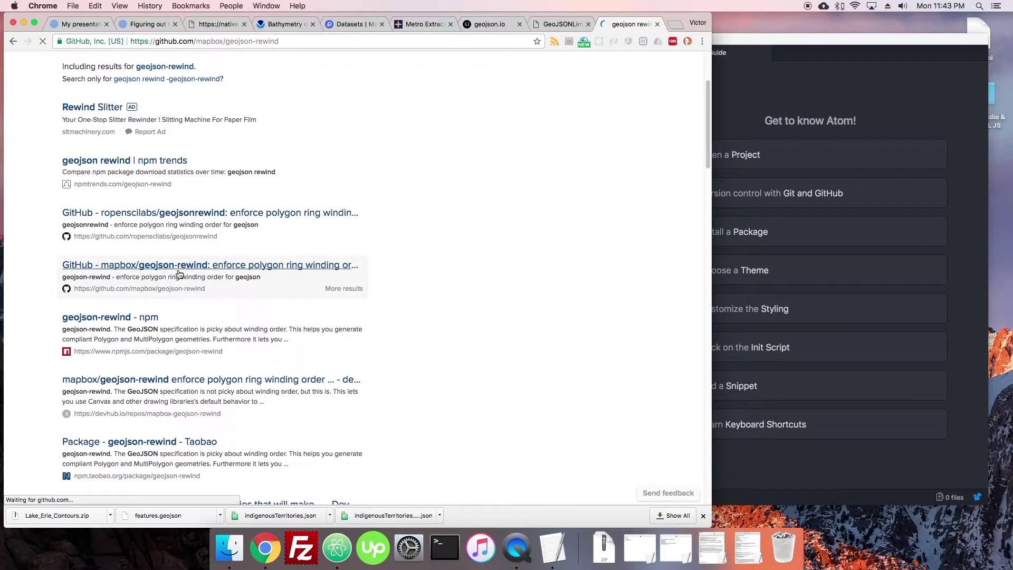
Step: Read the geojson-rewind README's usage and npm install command
{"action": "scroll", "coordinate": [75, 280], "scroll_direction": "down", "scroll_amount": 8}
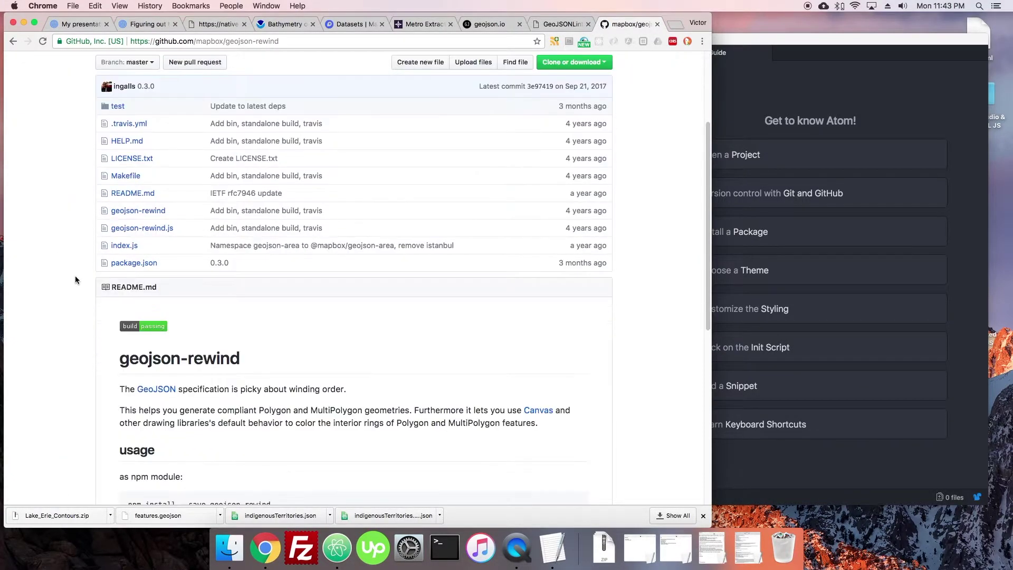
{"action": "scroll", "coordinate": [75, 280], "scroll_direction": "down", "scroll_amount": 4}
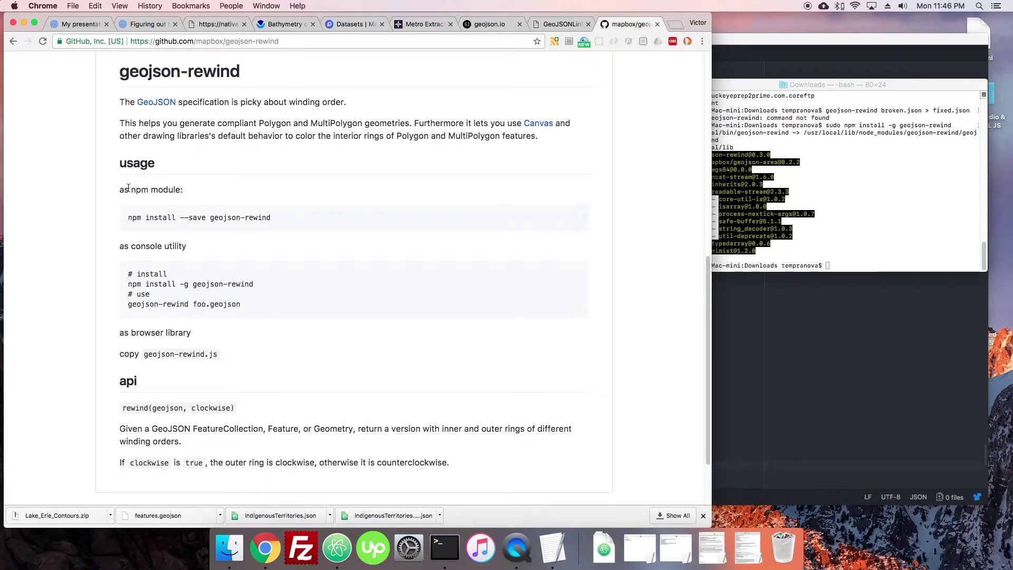
{"action": "left_click_drag", "start_coordinate": [271, 217], "coordinate": [178, 222]}
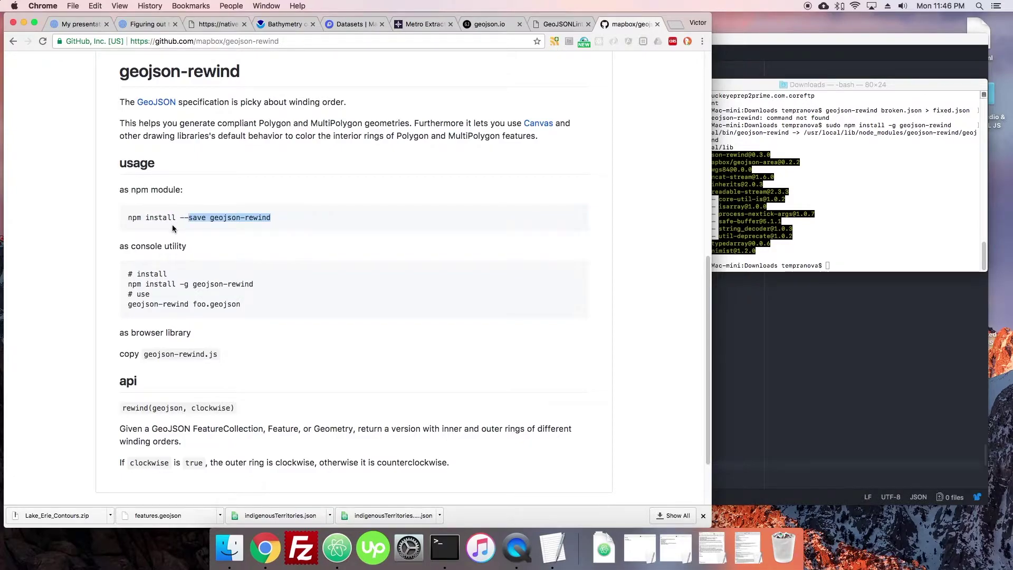
{"action": "left_click", "coordinate": [183, 262]}
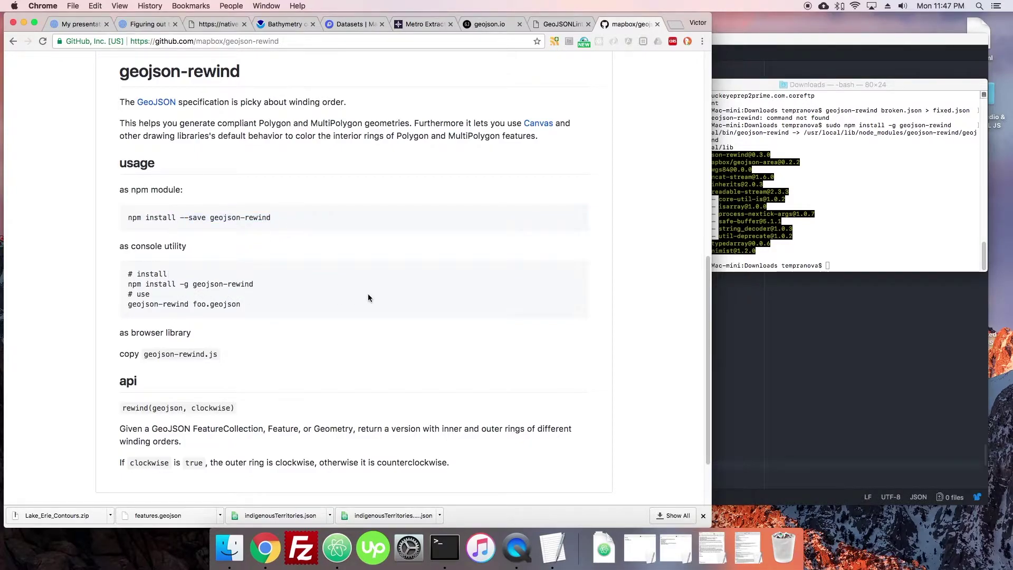
Step: Shrink the Terminal window and return to the GeoJSONLint tab
{"action": "left_click", "coordinate": [842, 159]}
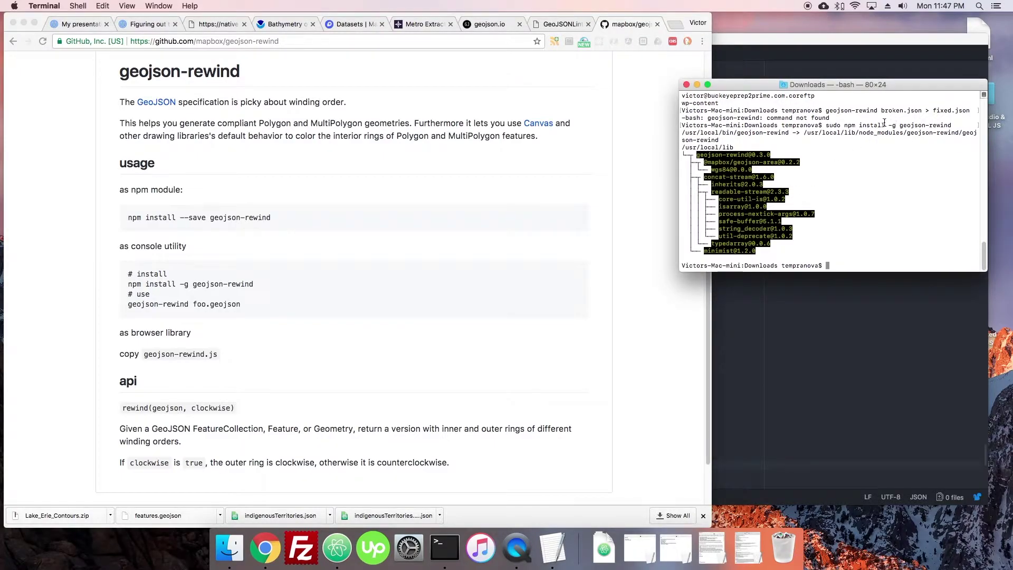
{"action": "left_click_drag", "start_coordinate": [680, 80], "coordinate": [688, 118]}
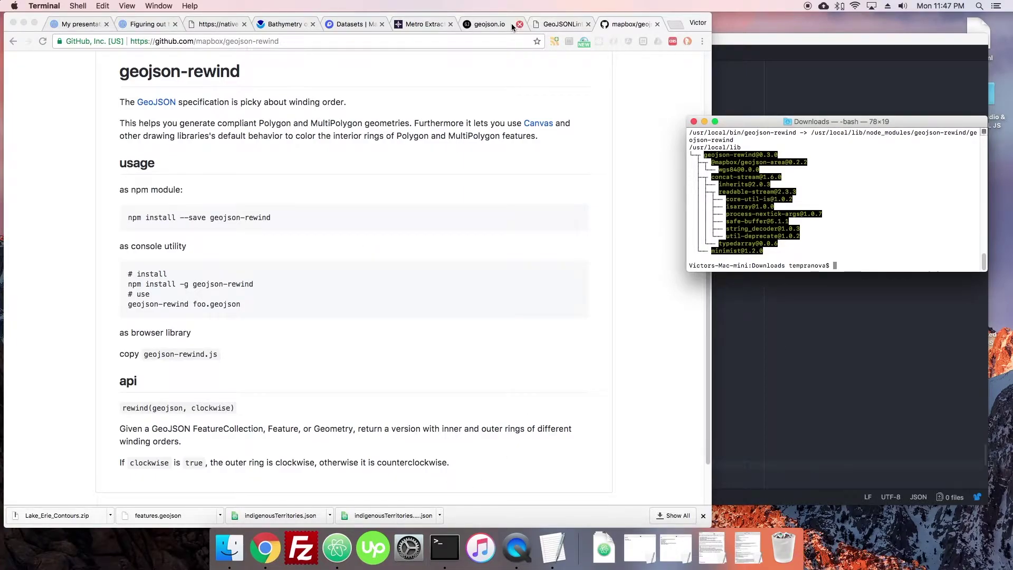
{"action": "left_click", "coordinate": [551, 25]}
{"action": "left_click", "coordinate": [190, 203]}
Step: Re-test the Polygon JSON in GeoJSONLint and dismiss the right-hand-rule error
{"action": "scroll", "coordinate": [188, 193], "scroll_direction": "down", "scroll_amount": 3}
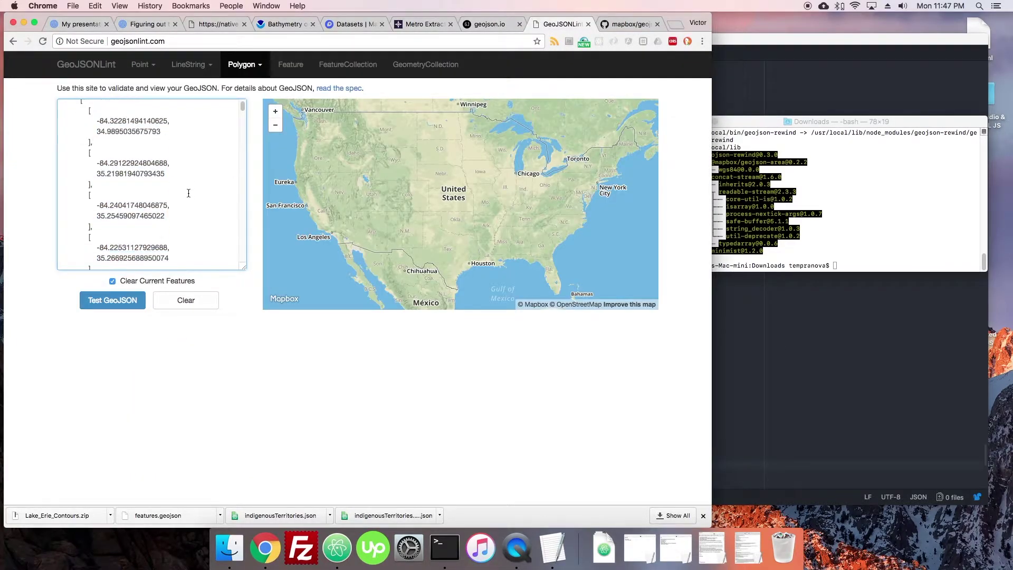
{"action": "key", "text": "super+a"}
{"action": "left_click", "coordinate": [112, 299]}
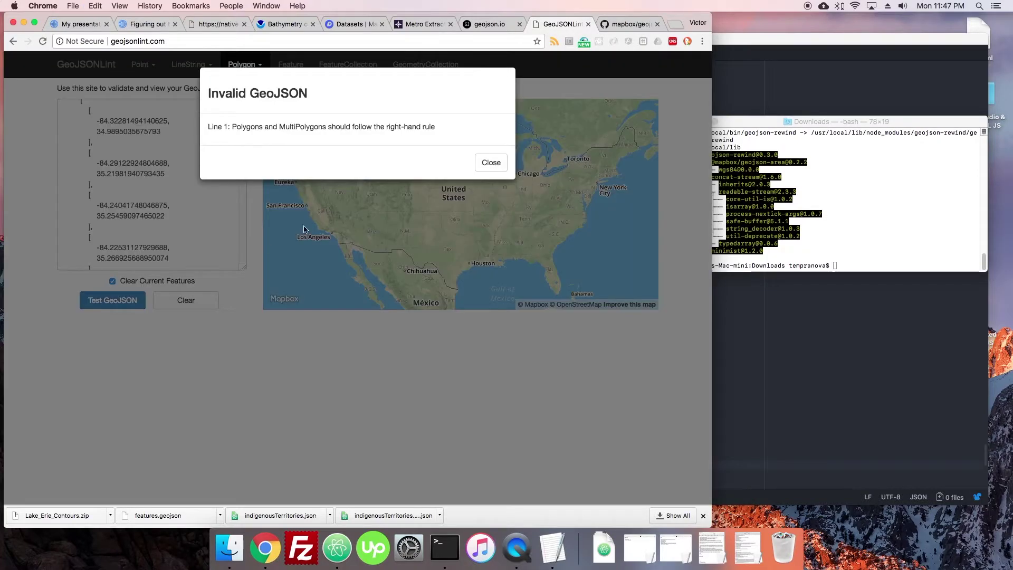
{"action": "left_click_drag", "start_coordinate": [345, 134], "coordinate": [441, 128]}
{"action": "left_click", "coordinate": [490, 162]}
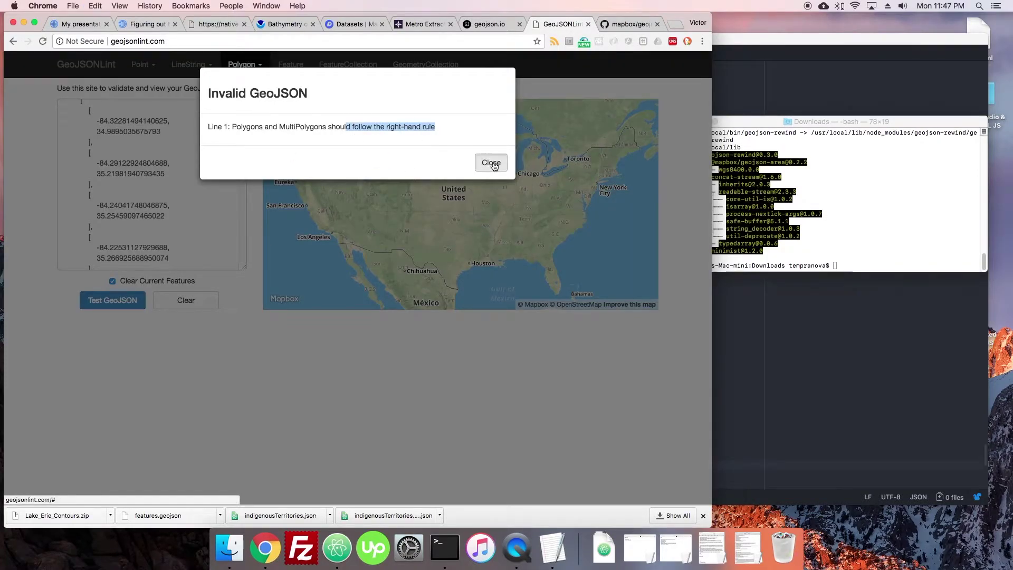
Step: Add a trailing newline to broken.json in Atom and save it
{"action": "key", "text": "super+Tab"}
{"action": "scroll", "coordinate": [636, 211], "scroll_direction": "down", "scroll_amount": 10}
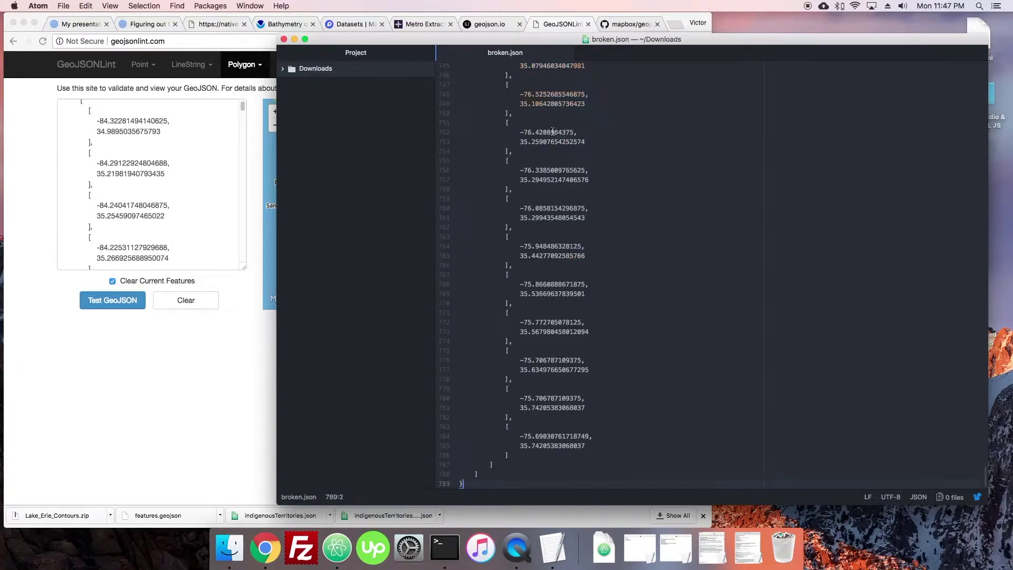
{"action": "left_click", "coordinate": [464, 291]}
{"action": "key", "text": "BackSpace"}
{"action": "scroll", "coordinate": [470, 291], "scroll_direction": "up", "scroll_amount": 3}
{"action": "scroll", "coordinate": [472, 280], "scroll_direction": "down", "scroll_amount": 2}
{"action": "key", "text": "super+s"}
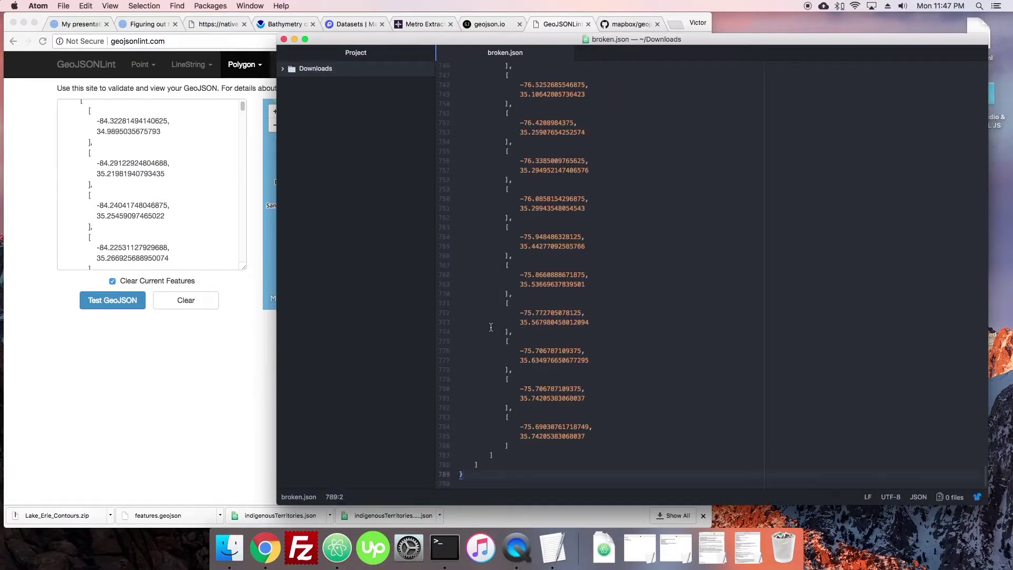
Step: Check the Downloads stack, then bring Terminal and the browser forward
{"action": "left_click", "coordinate": [604, 549]}
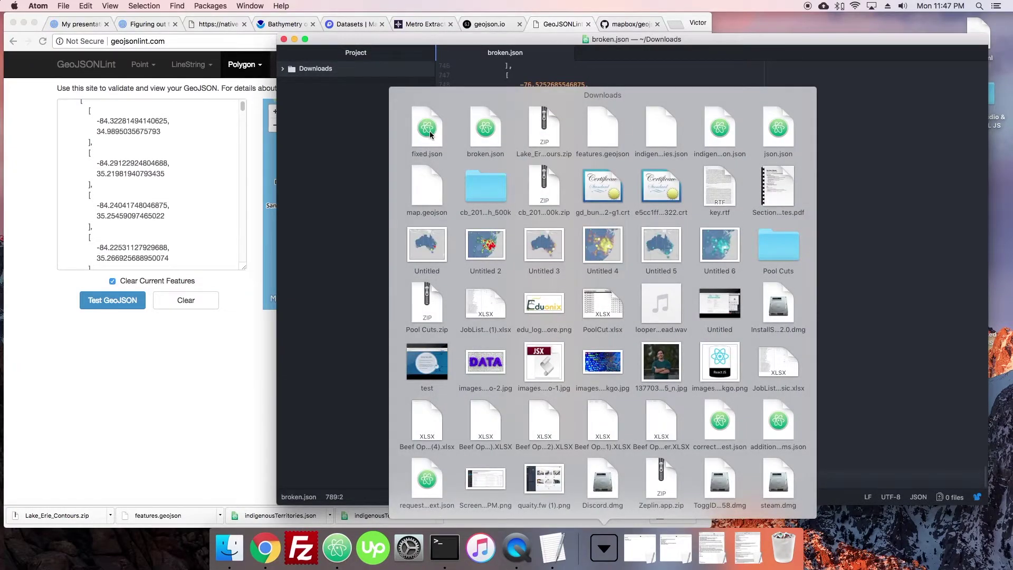
{"action": "left_click", "coordinate": [598, 546]}
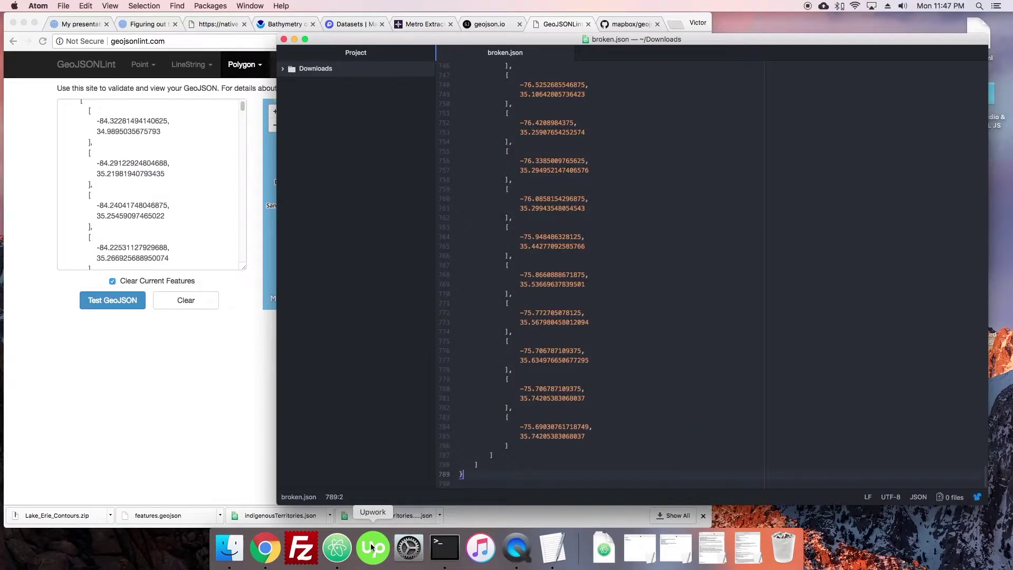
{"action": "left_click", "coordinate": [444, 545]}
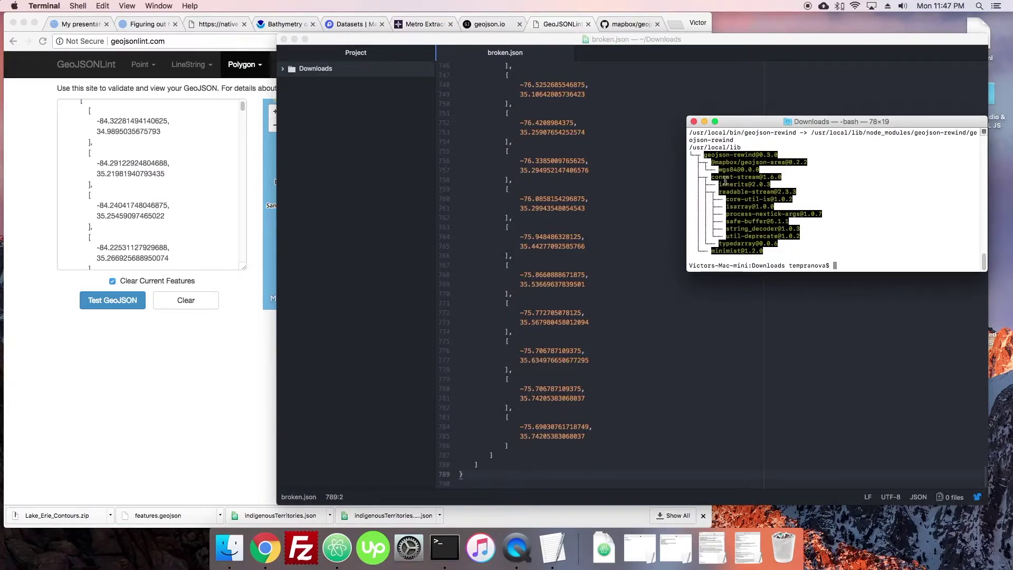
{"action": "left_click", "coordinate": [601, 23]}
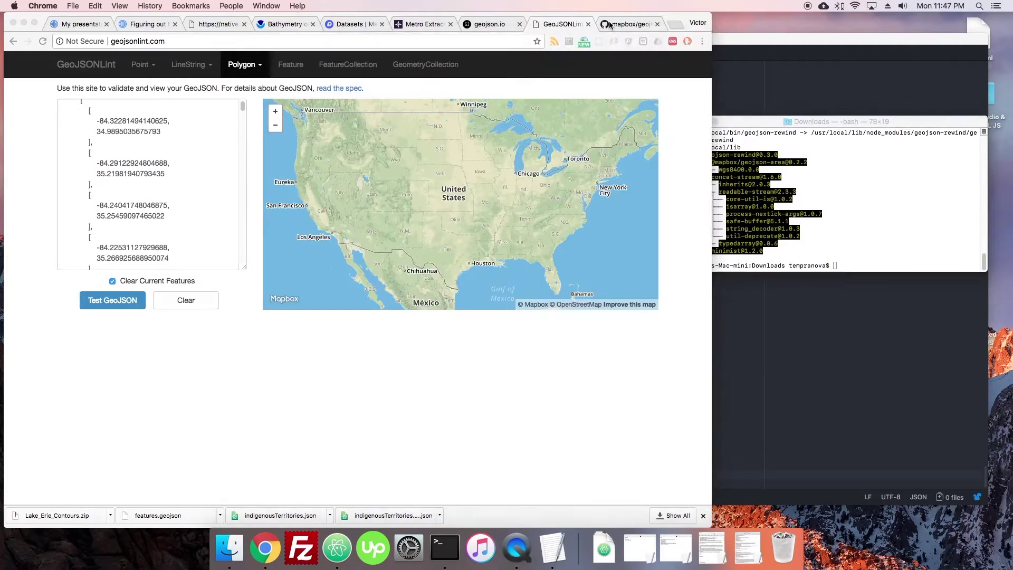
Step: Run 'geojson-rewind broken.json > not_broken.json' in Terminal, following the README's console usage
{"action": "left_click", "coordinate": [766, 125]}
{"action": "left_click", "coordinate": [175, 305]}
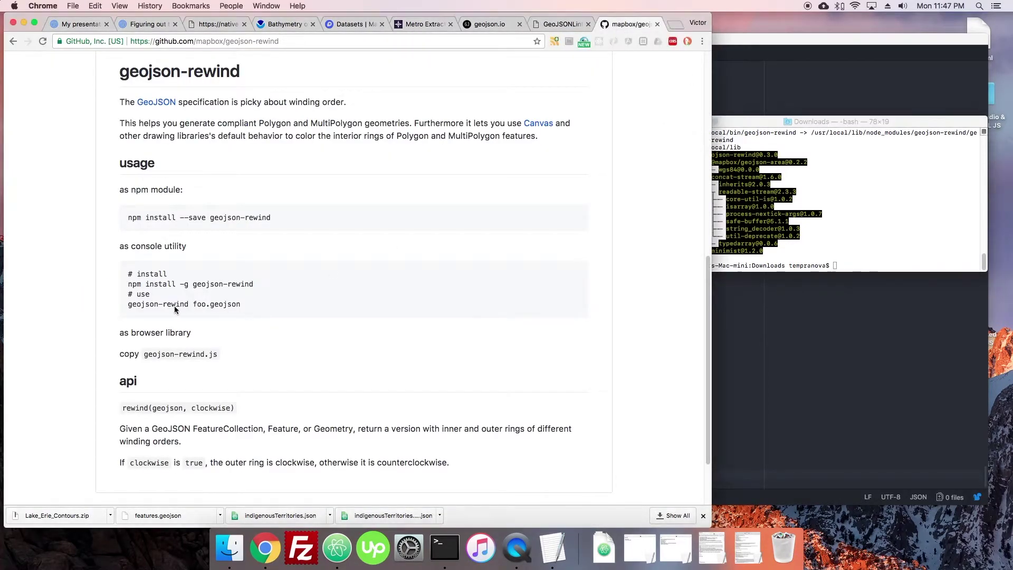
{"action": "left_click_drag", "start_coordinate": [240, 304], "coordinate": [128, 305]}
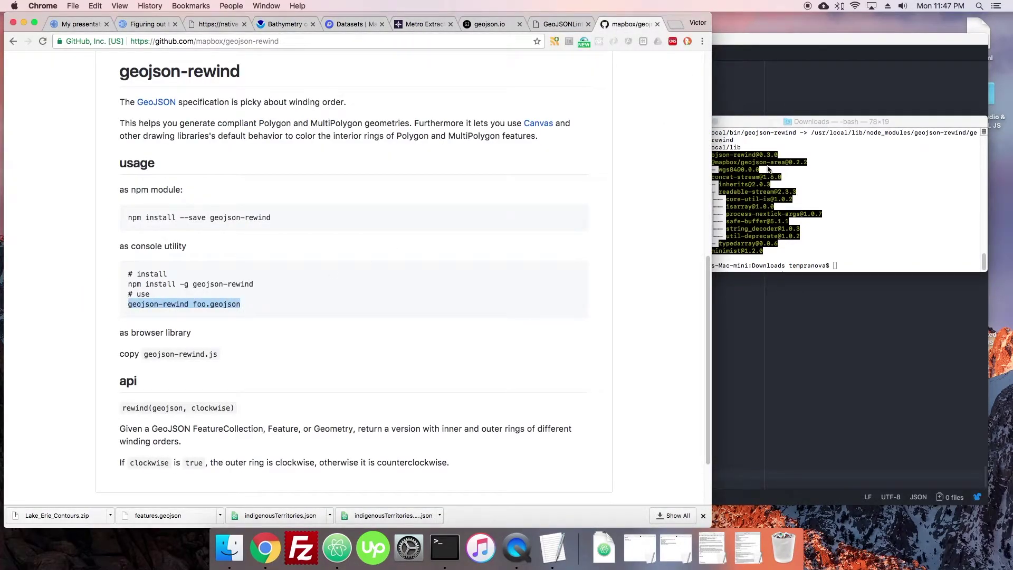
{"action": "left_click", "coordinate": [742, 120]}
{"action": "type", "text": "geojson"}
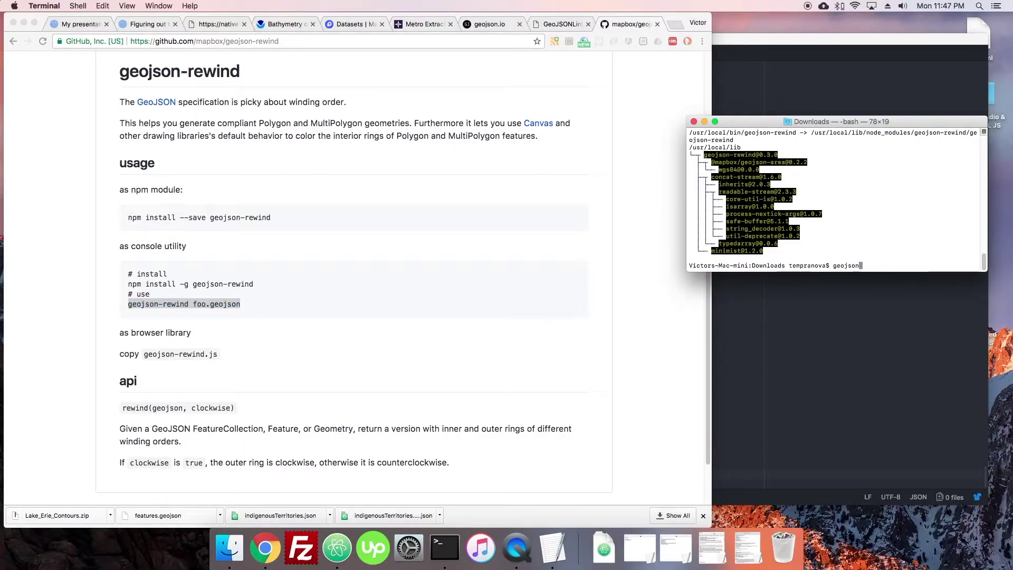
{"action": "type", "text": "-rewind broken.json >"}
{"action": "type", "text": "not_broken.json"}
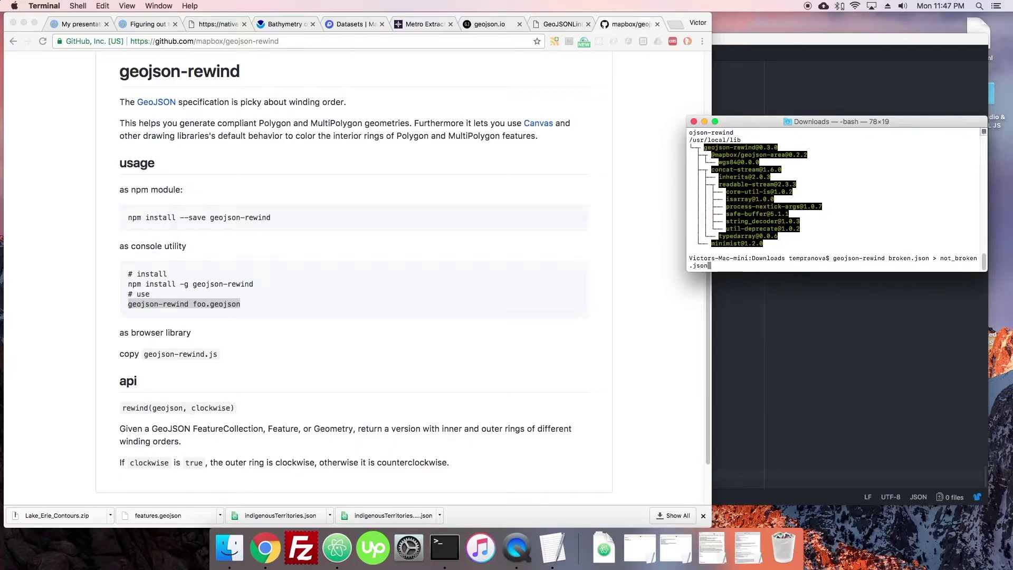
{"action": "key", "text": "Return"}
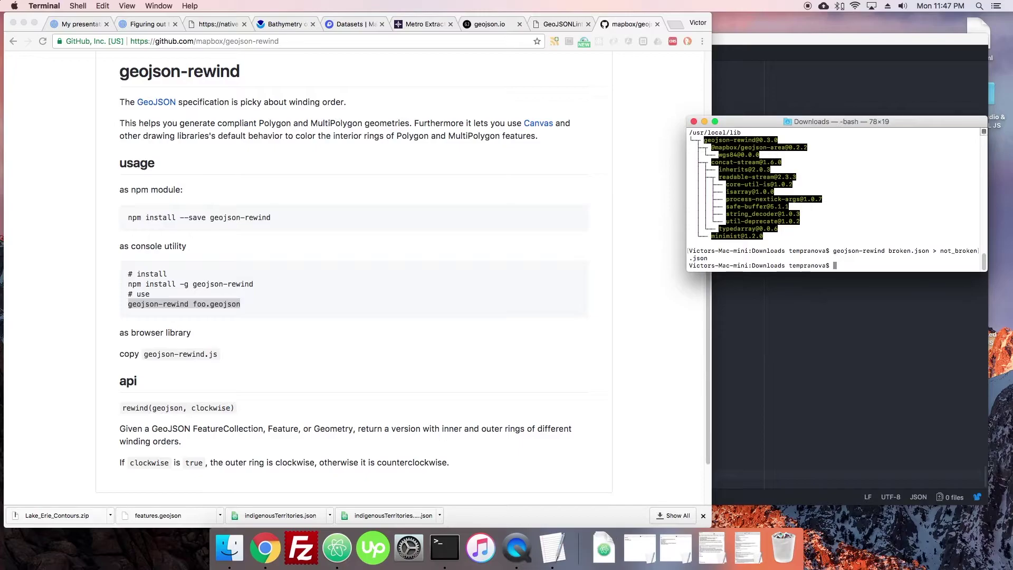
Step: Open not_broken.json from Downloads in Atom and select all its text
{"action": "left_click", "coordinate": [604, 549]}
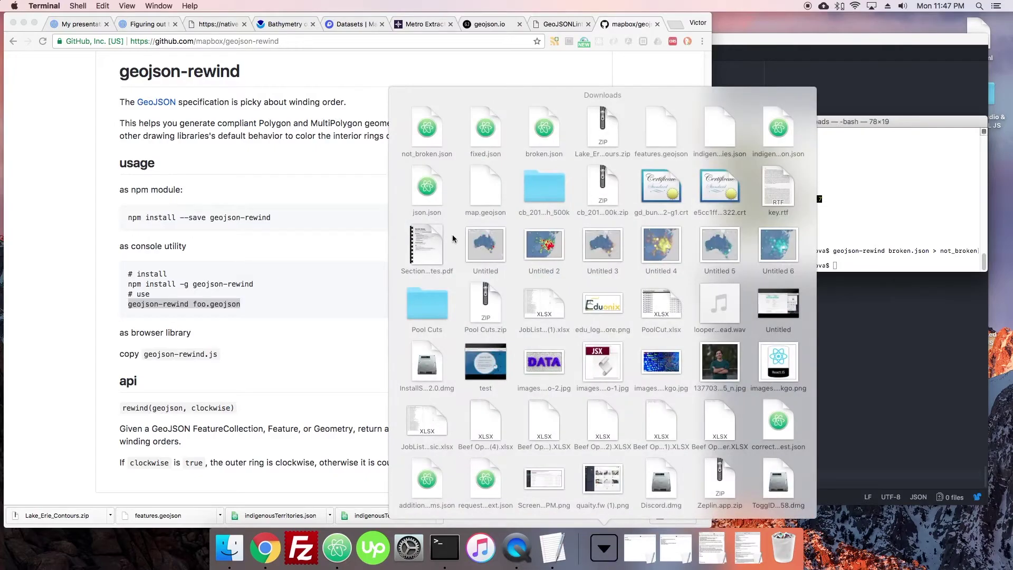
{"action": "left_click", "coordinate": [427, 137]}
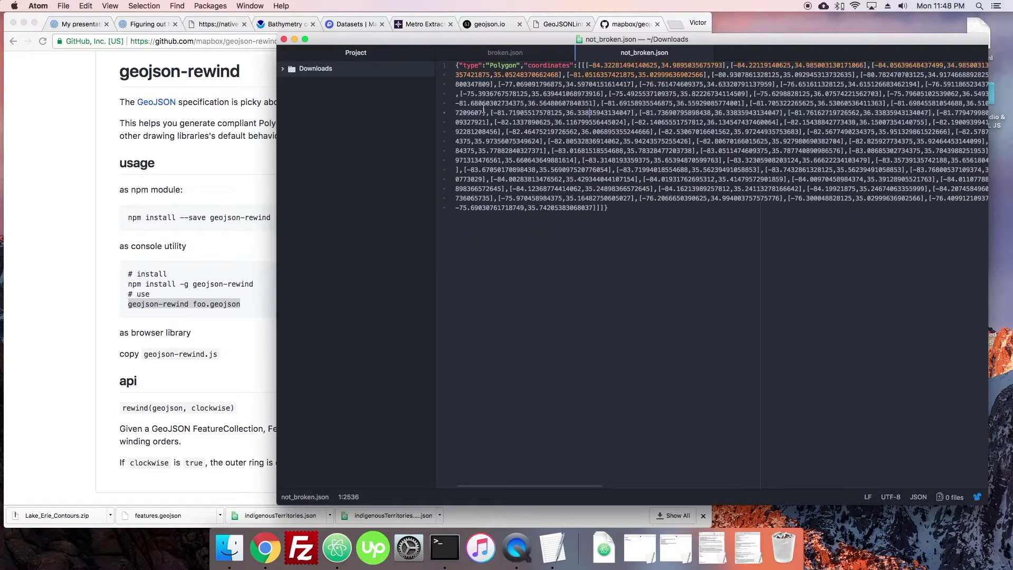
{"action": "key", "text": "super+a"}
{"action": "key", "text": "super+c"}
{"action": "left_click", "coordinate": [252, 155]}
Step: Paste the rewound Polygon into GeoJSONLint and validate it, mapping North Carolina in blue
{"action": "left_click", "coordinate": [561, 24]}
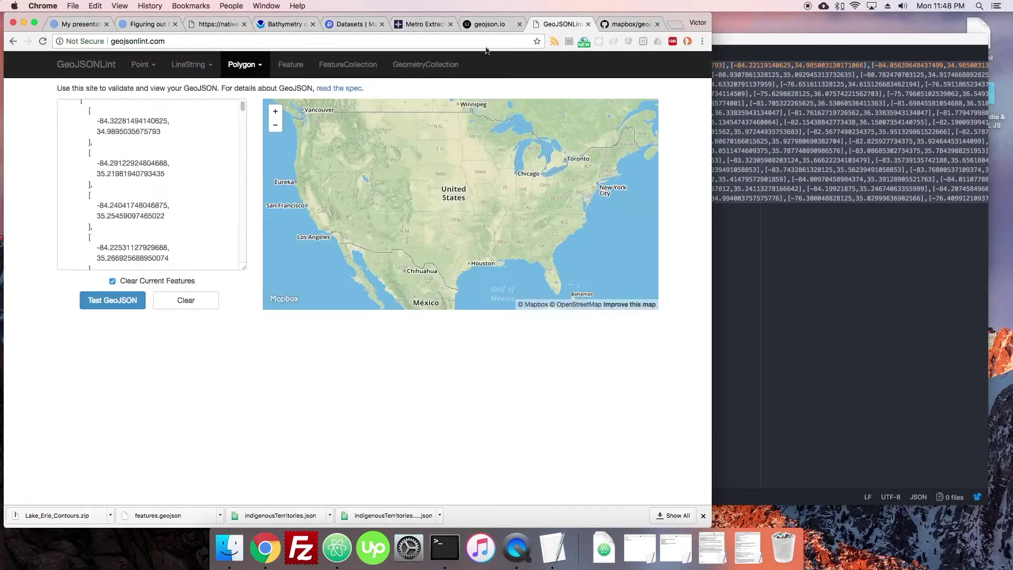
{"action": "left_click", "coordinate": [188, 168]}
{"action": "key", "text": "super+v"}
{"action": "left_click", "coordinate": [112, 300]}
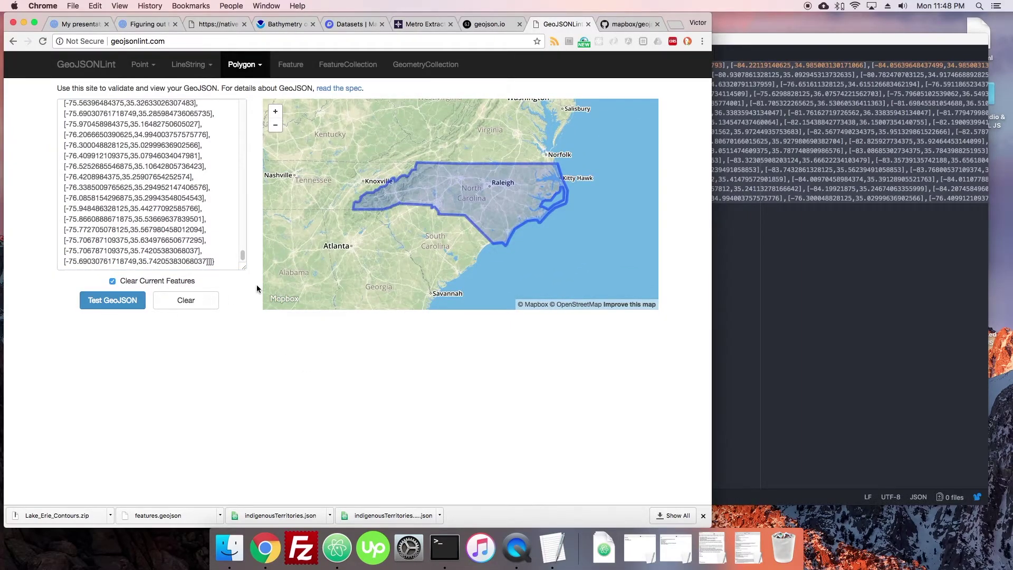
{"action": "left_click_drag", "start_coordinate": [214, 262], "coordinate": [159, 79]}
{"action": "left_click", "coordinate": [358, 147]}
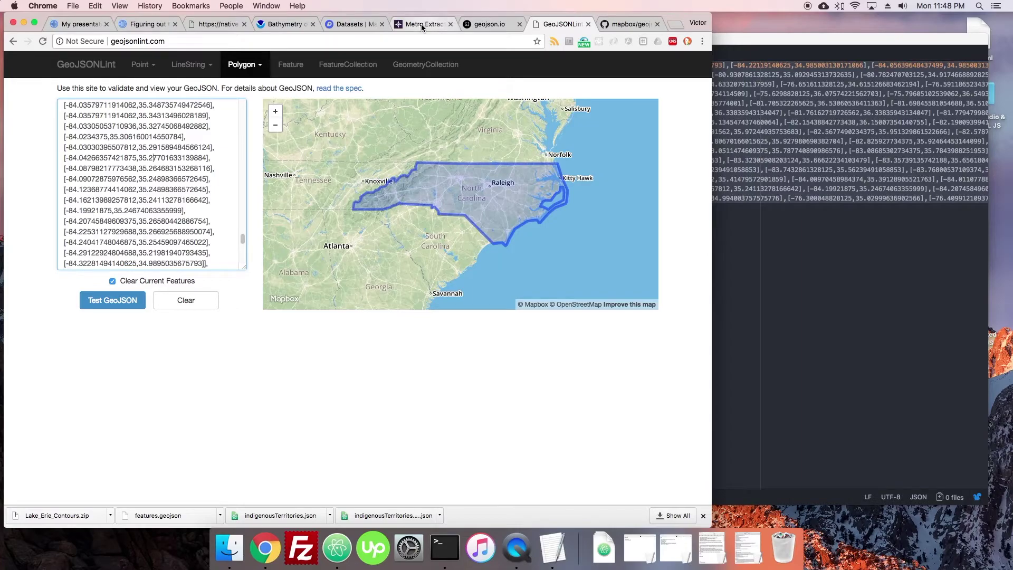
{"action": "left_click", "coordinate": [625, 25]}
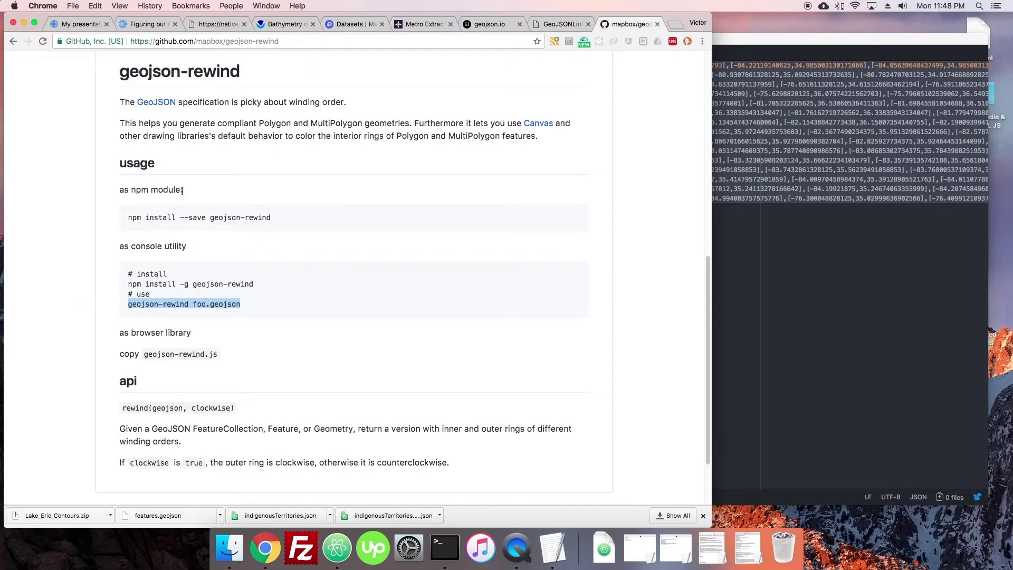
{"action": "scroll", "coordinate": [182, 191], "scroll_direction": "up", "scroll_amount": 8}
Step: Go back to the search results, then zoom out and pan geojson.io's North Carolina polygon map
{"action": "left_click", "coordinate": [13, 42]}
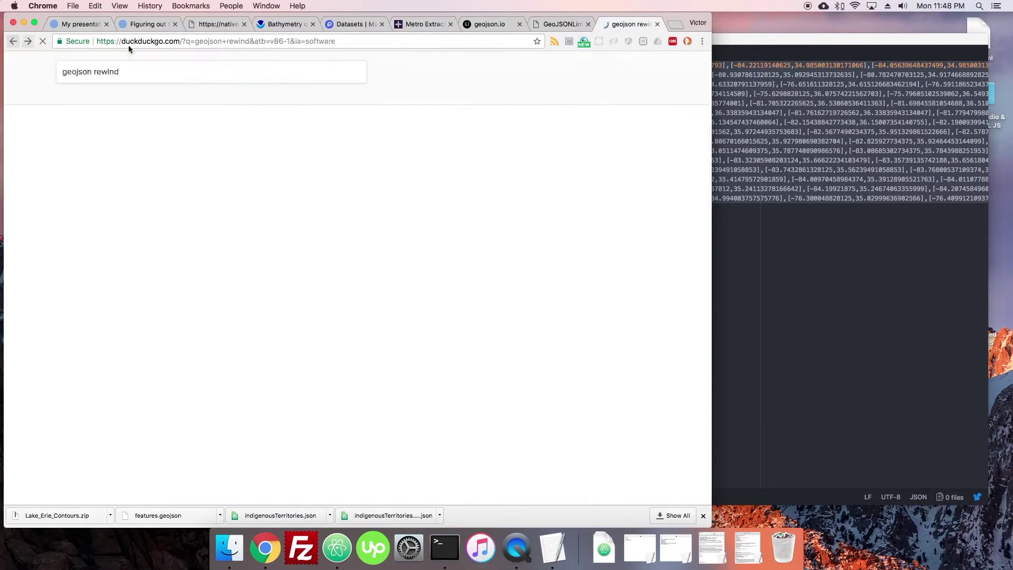
{"action": "left_click", "coordinate": [490, 24]}
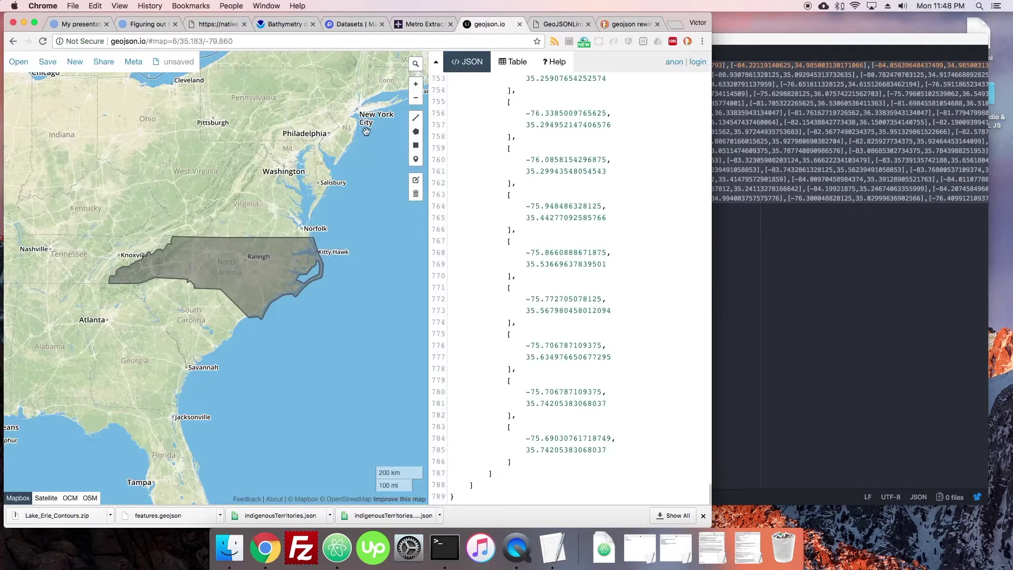
{"action": "scroll", "coordinate": [259, 199], "scroll_direction": "down", "scroll_amount": 3}
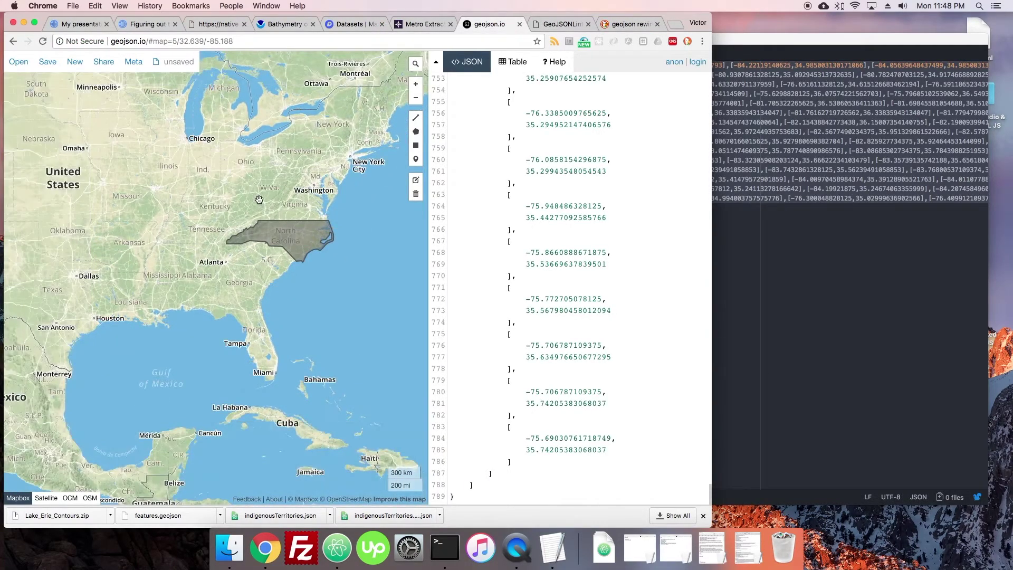
{"action": "scroll", "coordinate": [259, 200], "scroll_direction": "down", "scroll_amount": 3}
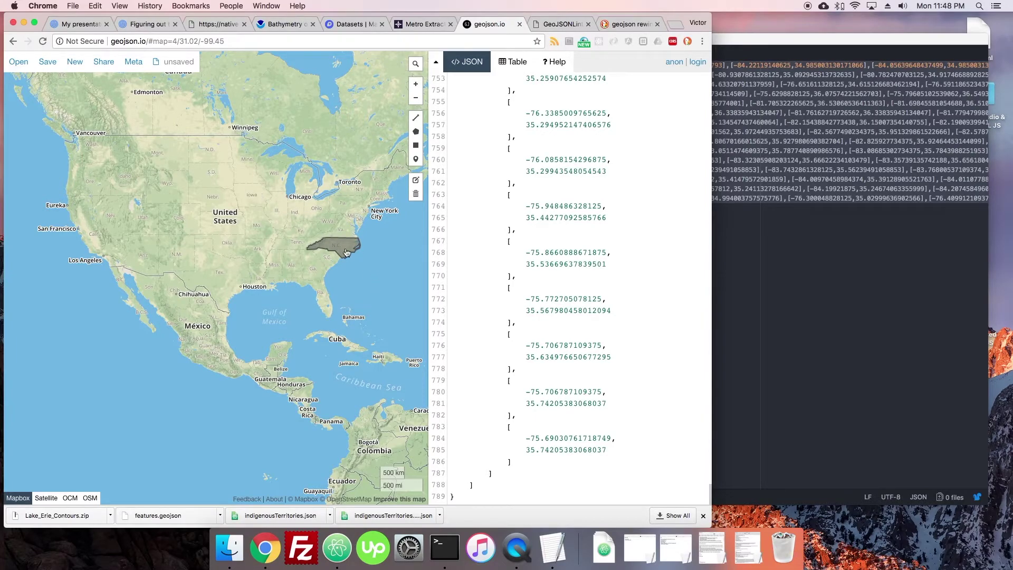
{"action": "left_click", "coordinate": [554, 31]}
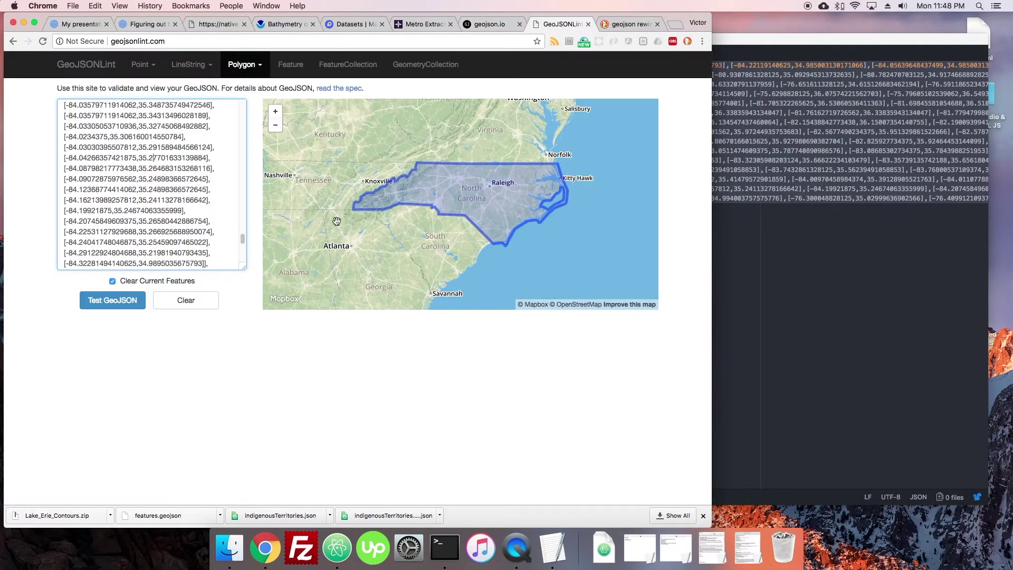
{"action": "left_click", "coordinate": [463, 24]}
{"action": "left_click_drag", "start_coordinate": [312, 214], "coordinate": [265, 213]}
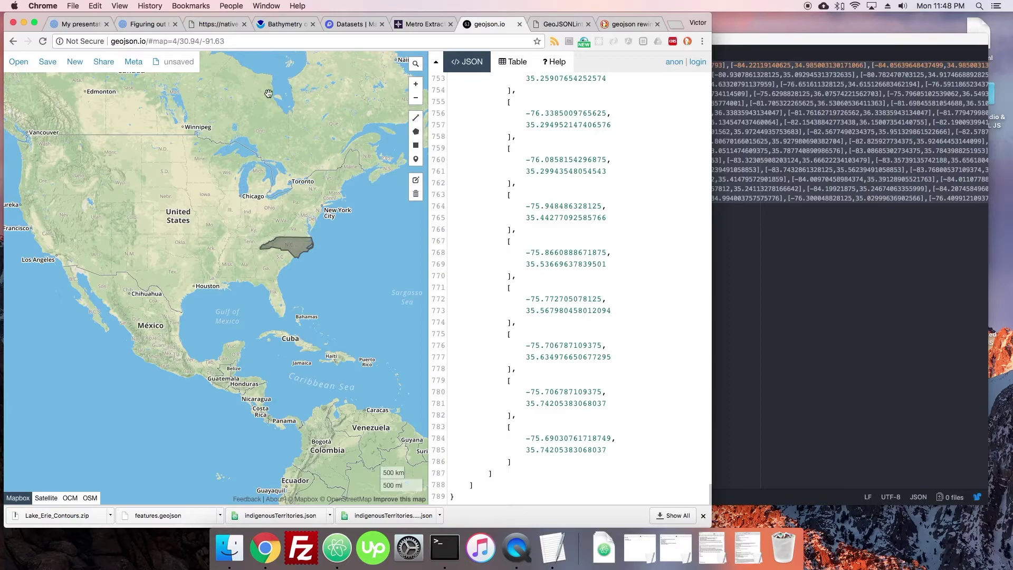
{"action": "left_click_drag", "start_coordinate": [312, 201], "coordinate": [347, 198]}
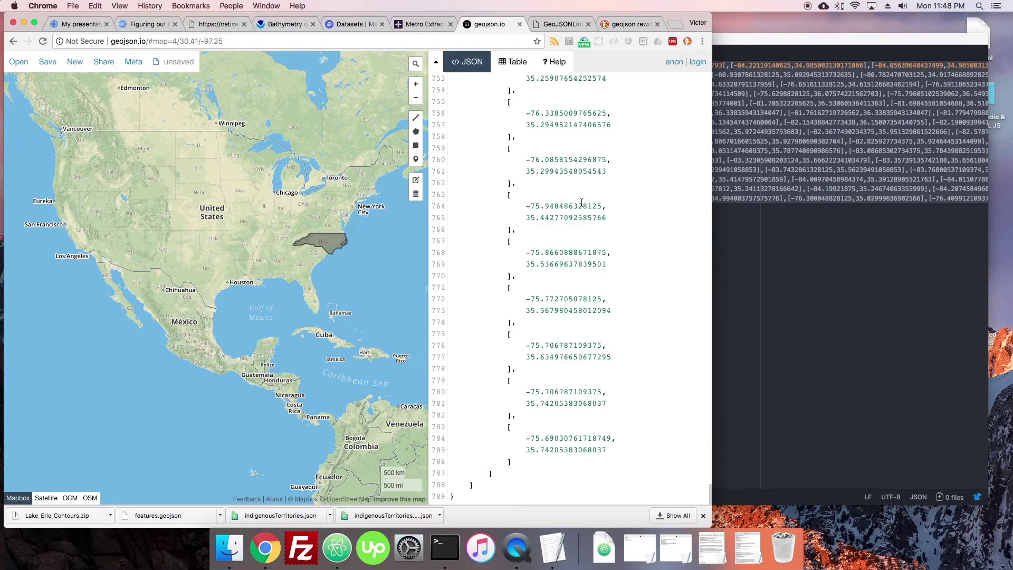
{"action": "scroll", "coordinate": [570, 231], "scroll_direction": "up", "scroll_amount": 10}
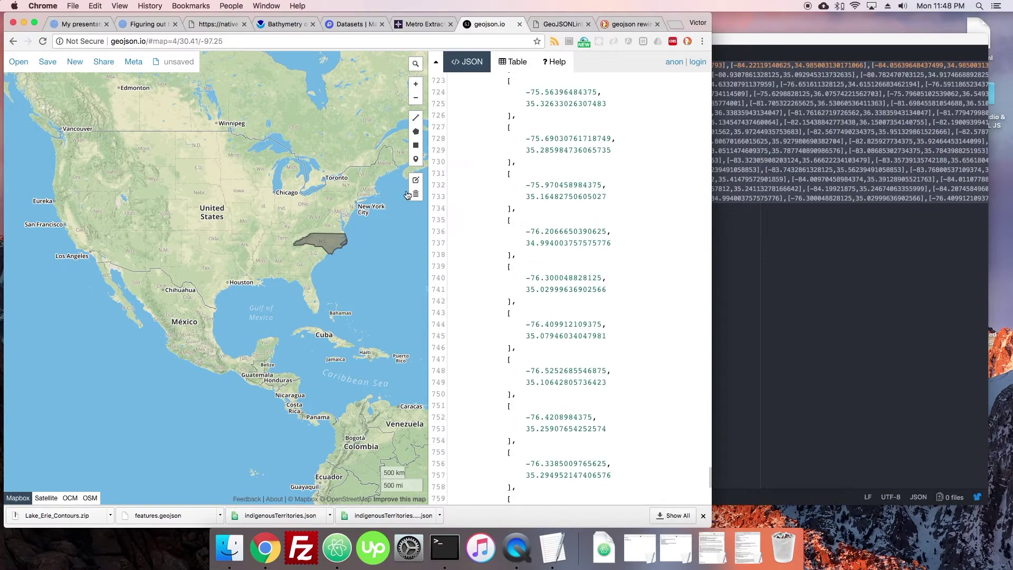
Step: Compare the coordinates in GeoJSONLint, then bring not_broken.json in Atom forward
{"action": "left_click", "coordinate": [560, 24]}
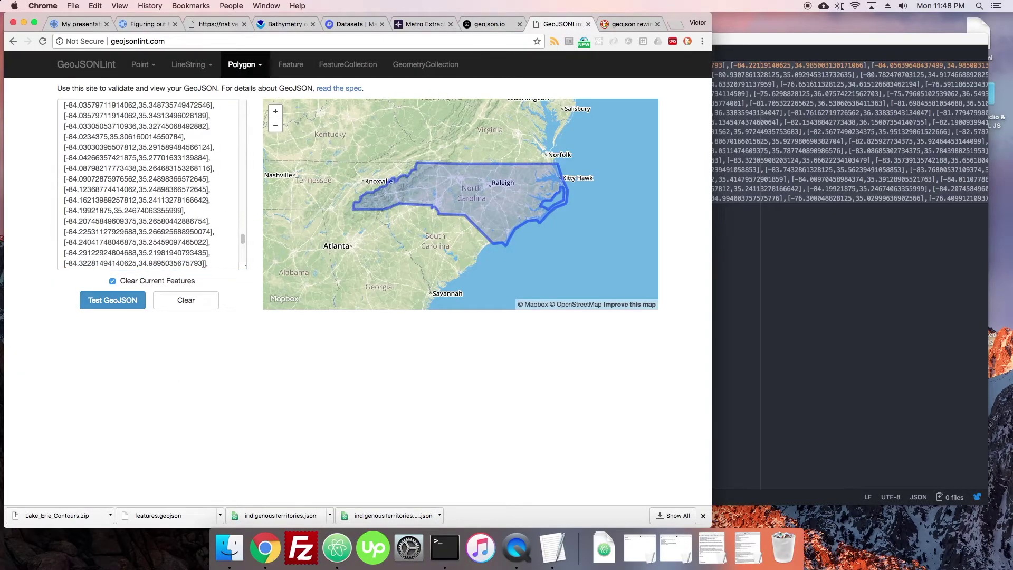
{"action": "left_click_drag", "start_coordinate": [177, 157], "coordinate": [87, 158]}
{"action": "left_click", "coordinate": [756, 127]}
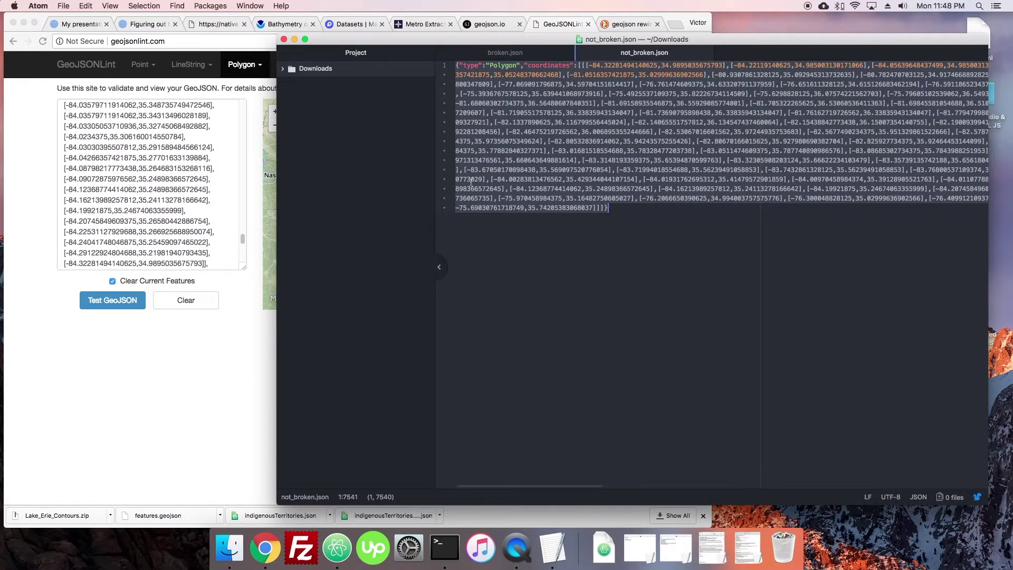
Step: Inspect the single JSON line of not_broken.json in Atom without editing it
{"action": "left_click", "coordinate": [471, 160]}
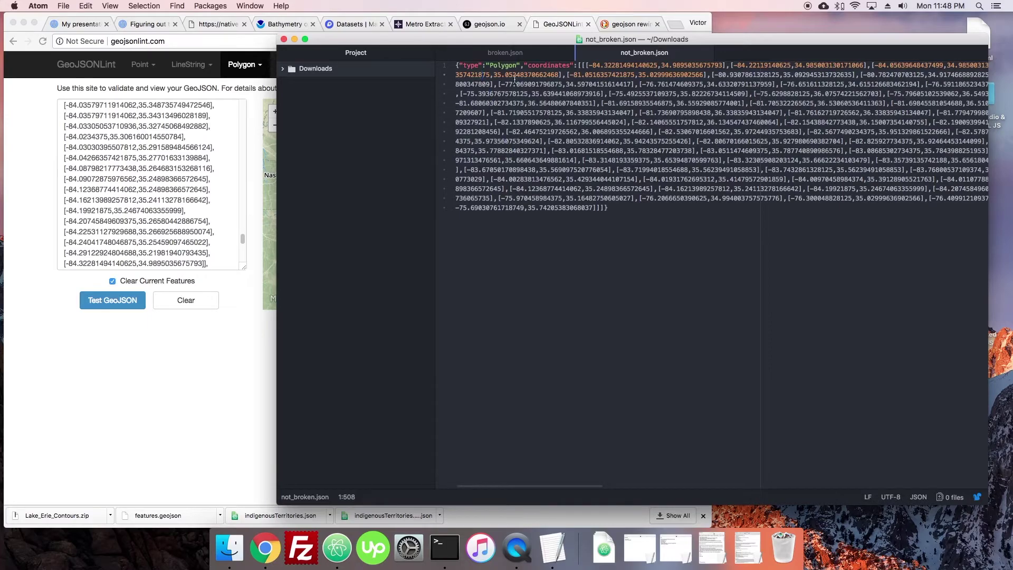
{"action": "left_click", "coordinate": [623, 198]}
{"action": "left_click_drag", "start_coordinate": [623, 198], "coordinate": [452, 63]}
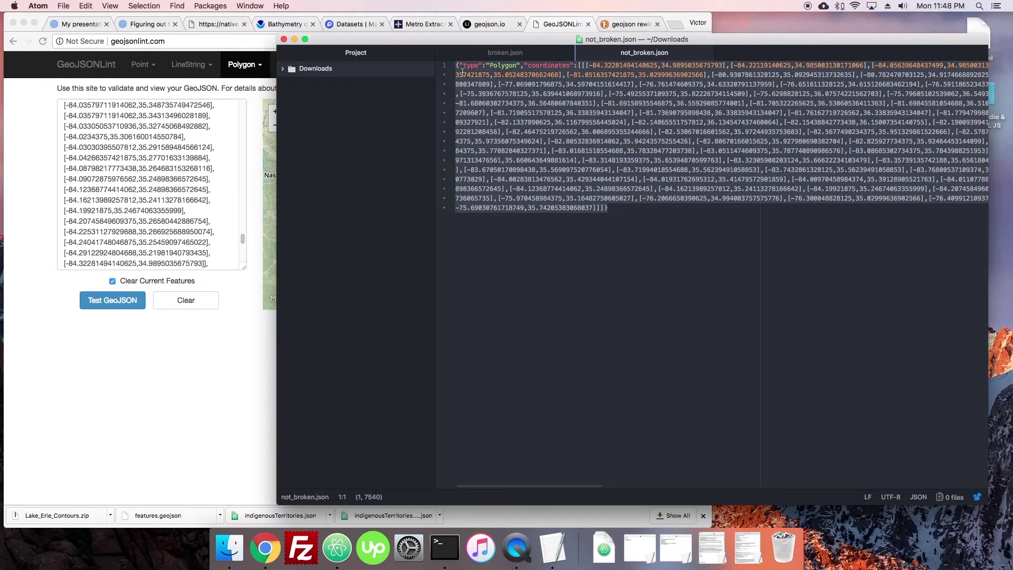
{"action": "left_click", "coordinate": [511, 103]}
{"action": "left_click", "coordinate": [49, 171]}
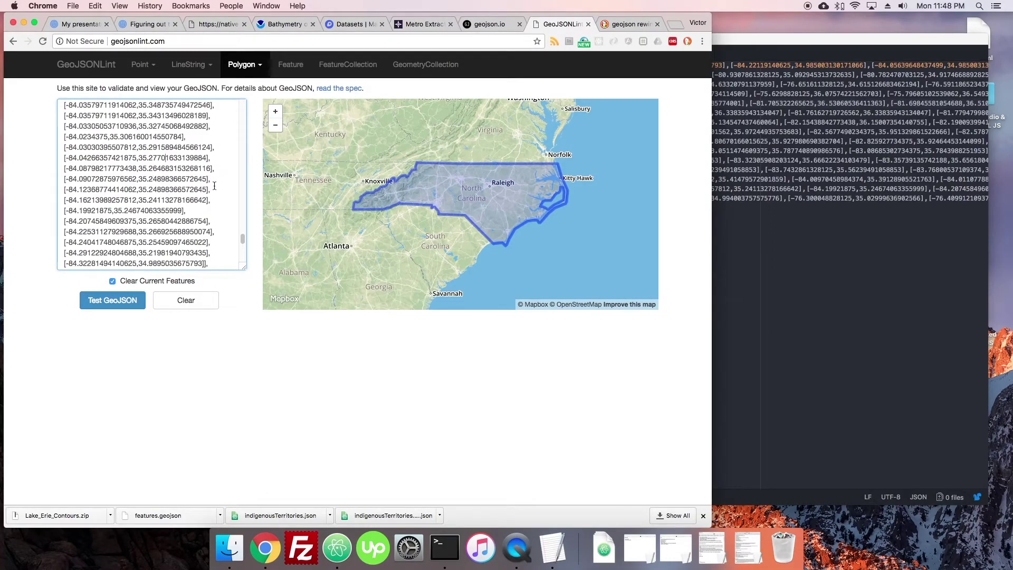
{"action": "left_click", "coordinate": [796, 166]}
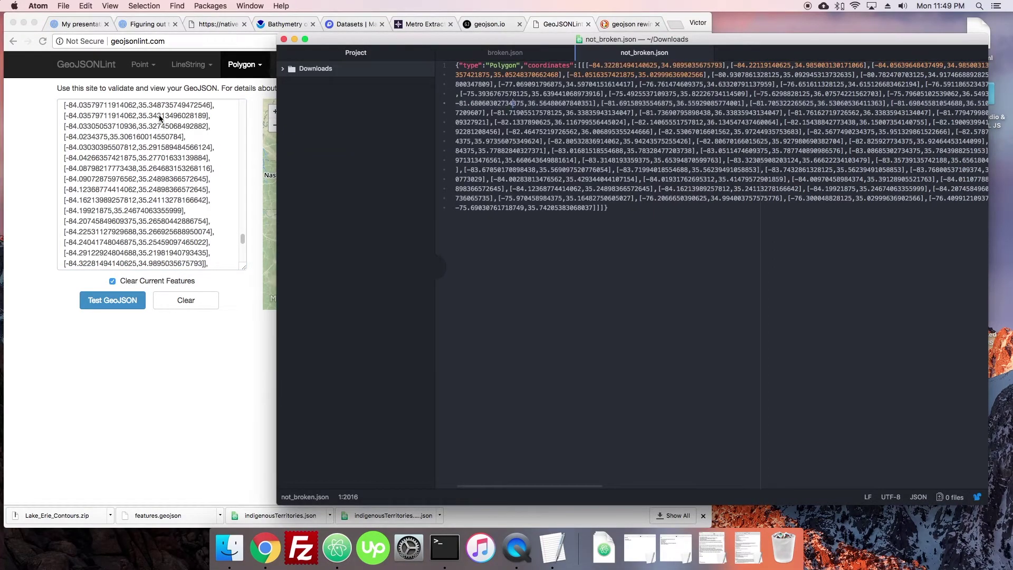
Step: Check the start of the rewound JSON in Atom, then scroll GeoJSONLint's input to the top
{"action": "left_click_drag", "start_coordinate": [455, 74], "coordinate": [530, 207]}
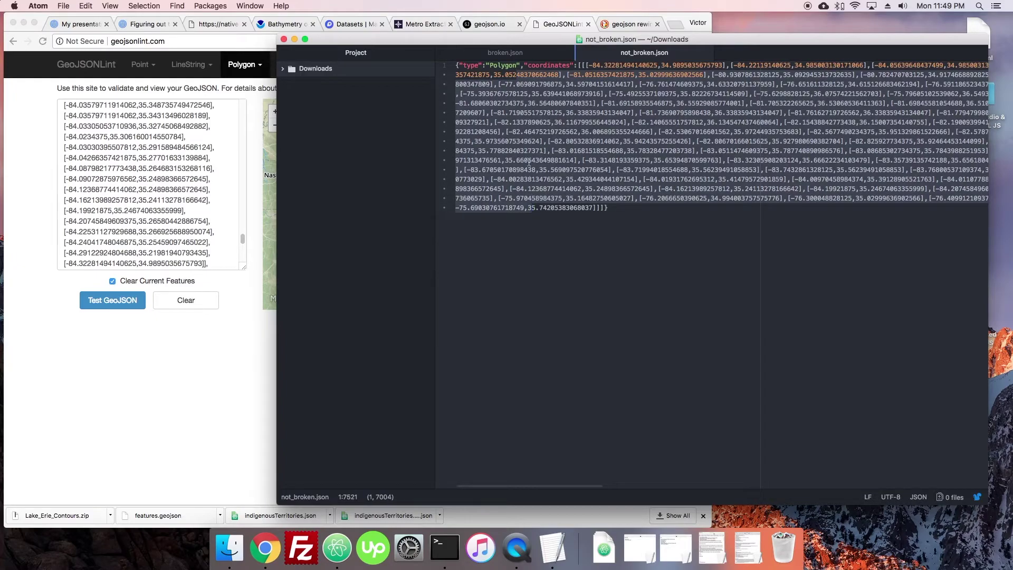
{"action": "left_click", "coordinate": [501, 102]}
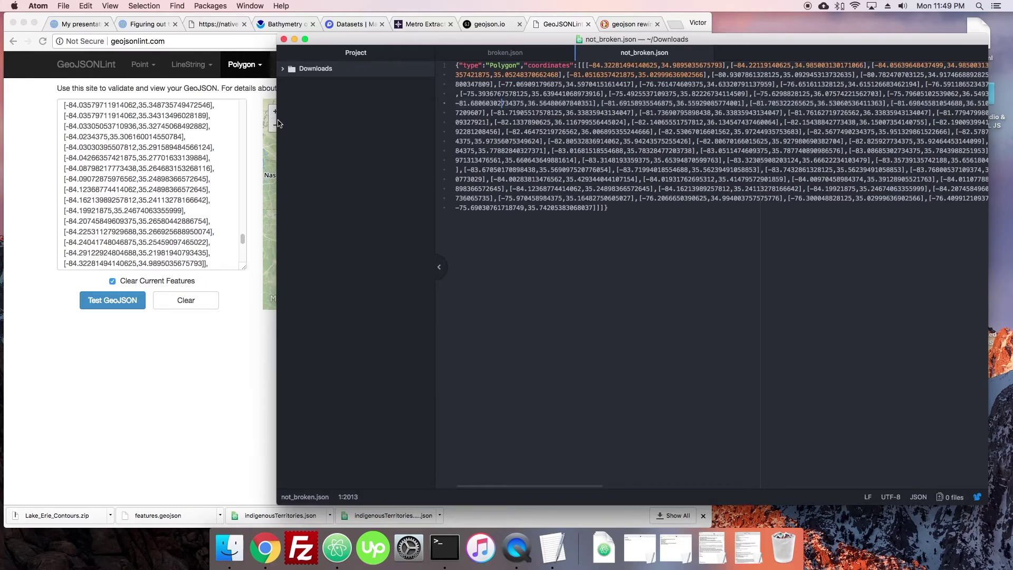
{"action": "left_click_drag", "start_coordinate": [464, 66], "coordinate": [458, 65]}
{"action": "key", "text": "Right"}
{"action": "key", "text": "Right"}
{"action": "key", "text": "Right"}
{"action": "key", "text": "Right"}
{"action": "key", "text": "Right"}
{"action": "key", "text": "Right"}
{"action": "key", "text": "Right"}
{"action": "key", "text": "Right"}
{"action": "key", "text": "Right"}
{"action": "key", "text": "Right"}
{"action": "key", "text": "Right"}
{"action": "key", "text": "Right"}
{"action": "key", "text": "Right"}
{"action": "key", "text": "Right"}
{"action": "key", "text": "Right"}
{"action": "key", "text": "Right"}
{"action": "key", "text": "Right"}
{"action": "key", "text": "Right"}
{"action": "key", "text": "Right"}
{"action": "key", "text": "Right"}
{"action": "left_click", "coordinate": [165, 158]}
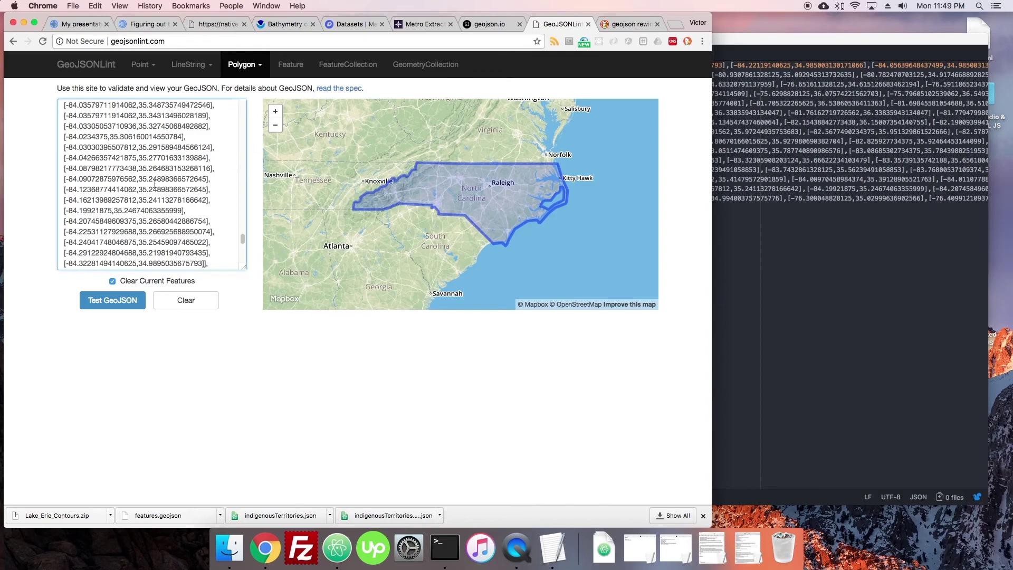
{"action": "left_click_drag", "start_coordinate": [243, 240], "coordinate": [121, 149]}
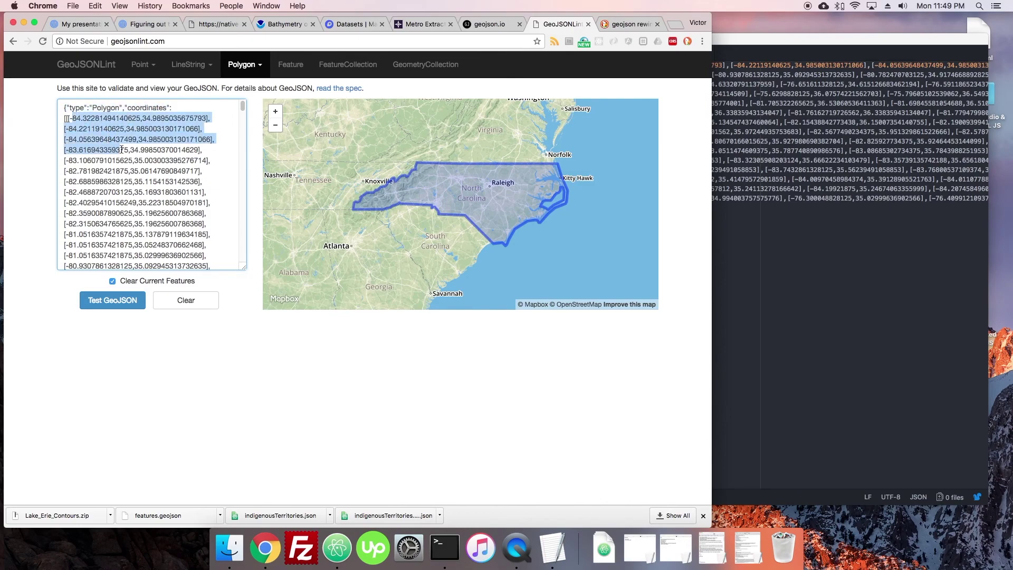